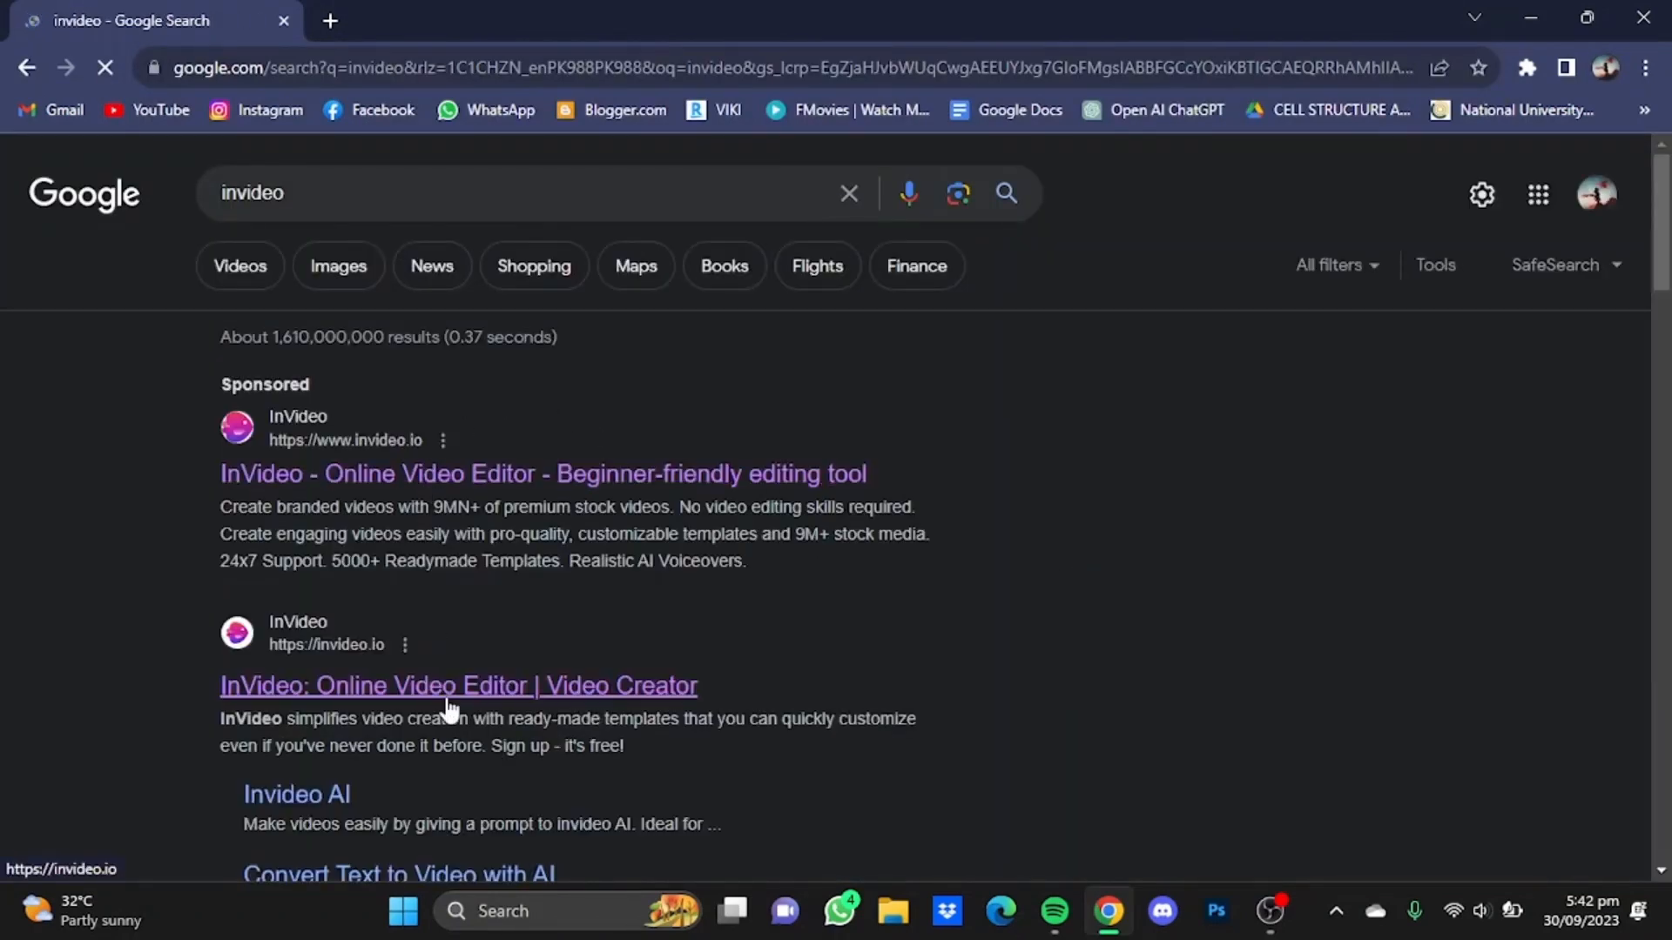
Step: Open the InVideo Online Video Editor site from the search results and enter the studio through the free sign-up
{"action": "left_click", "coordinate": [450, 707]}
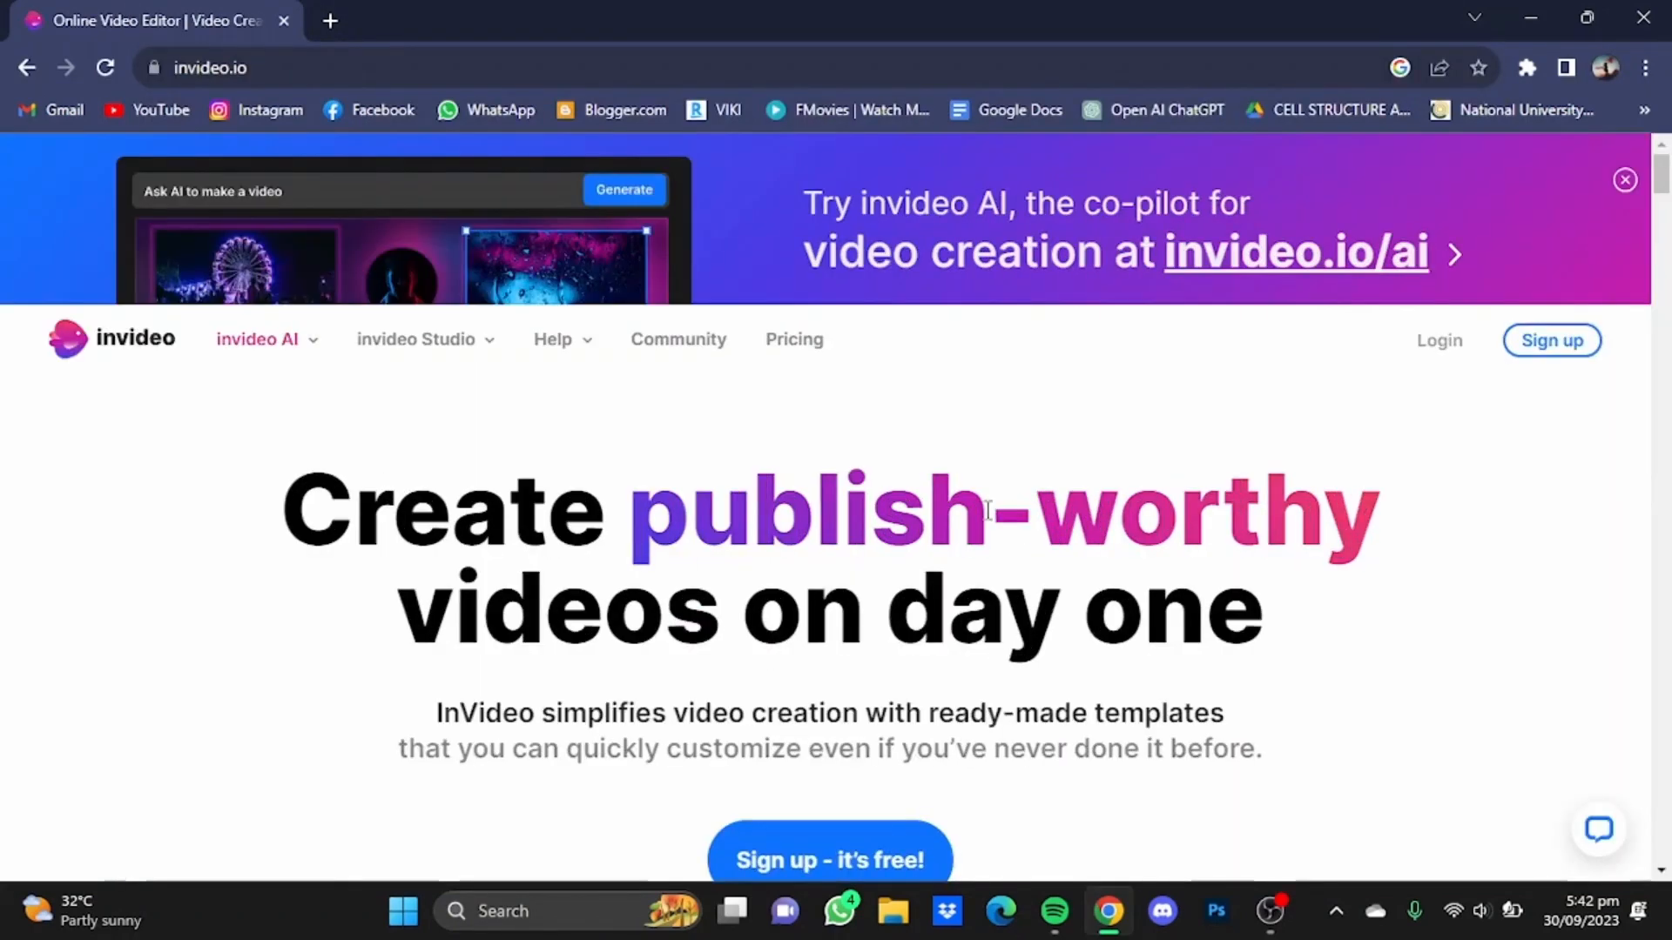
{"action": "left_click_drag", "start_coordinate": [1663, 187], "coordinate": [1665, 205]}
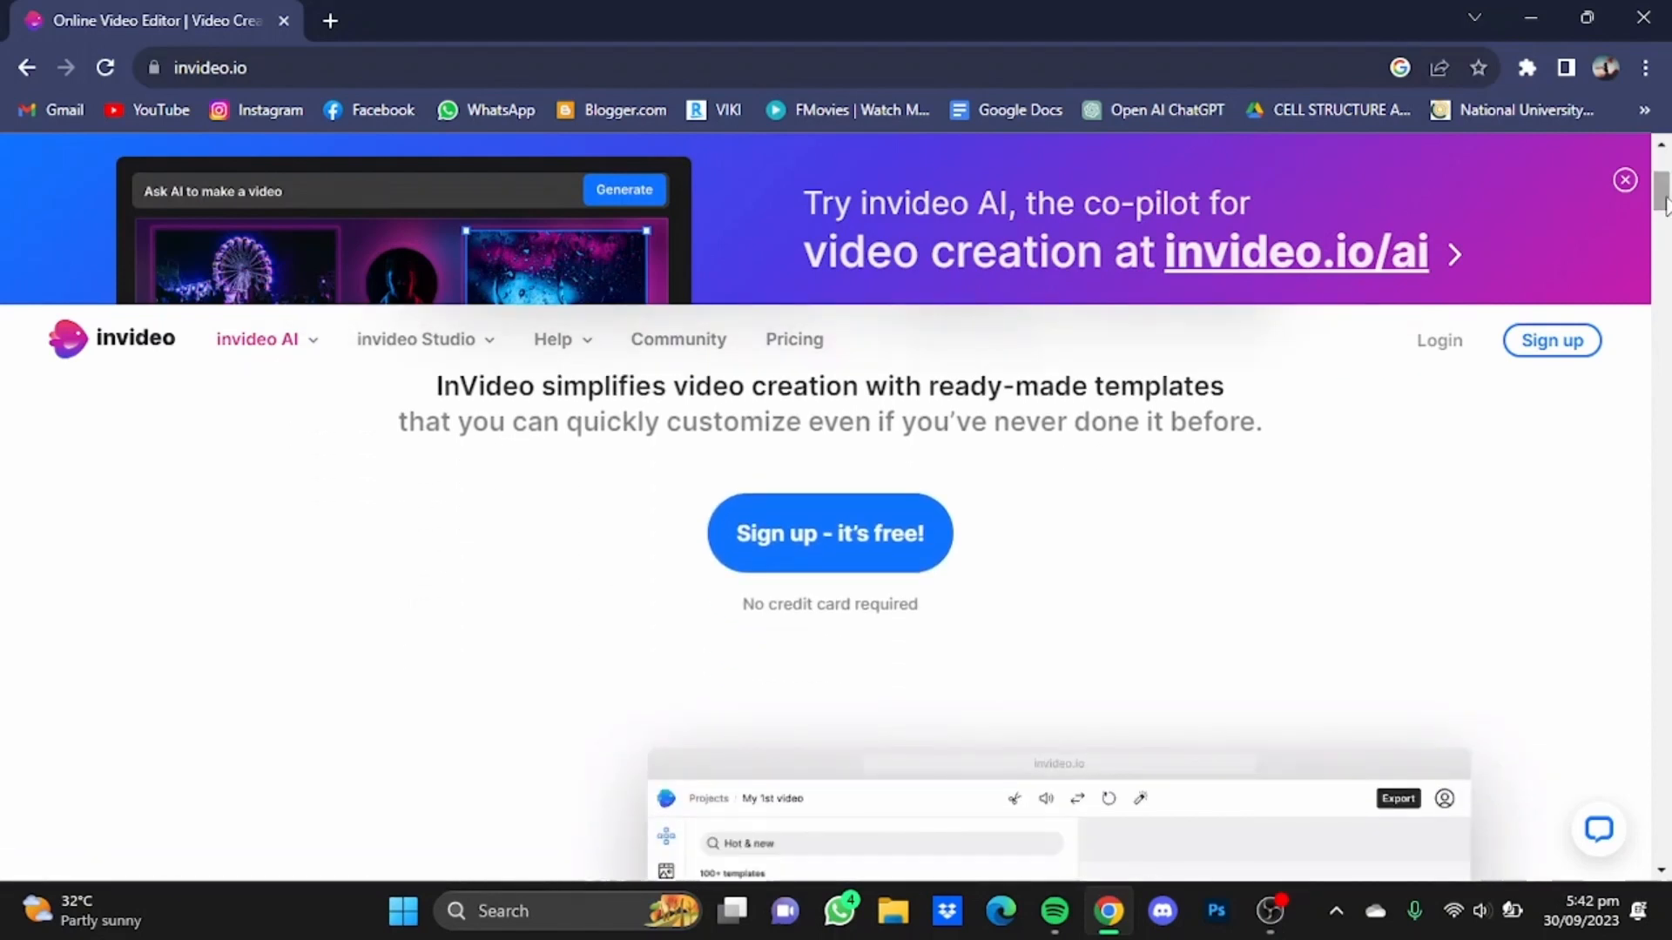
{"action": "left_click", "coordinate": [894, 529]}
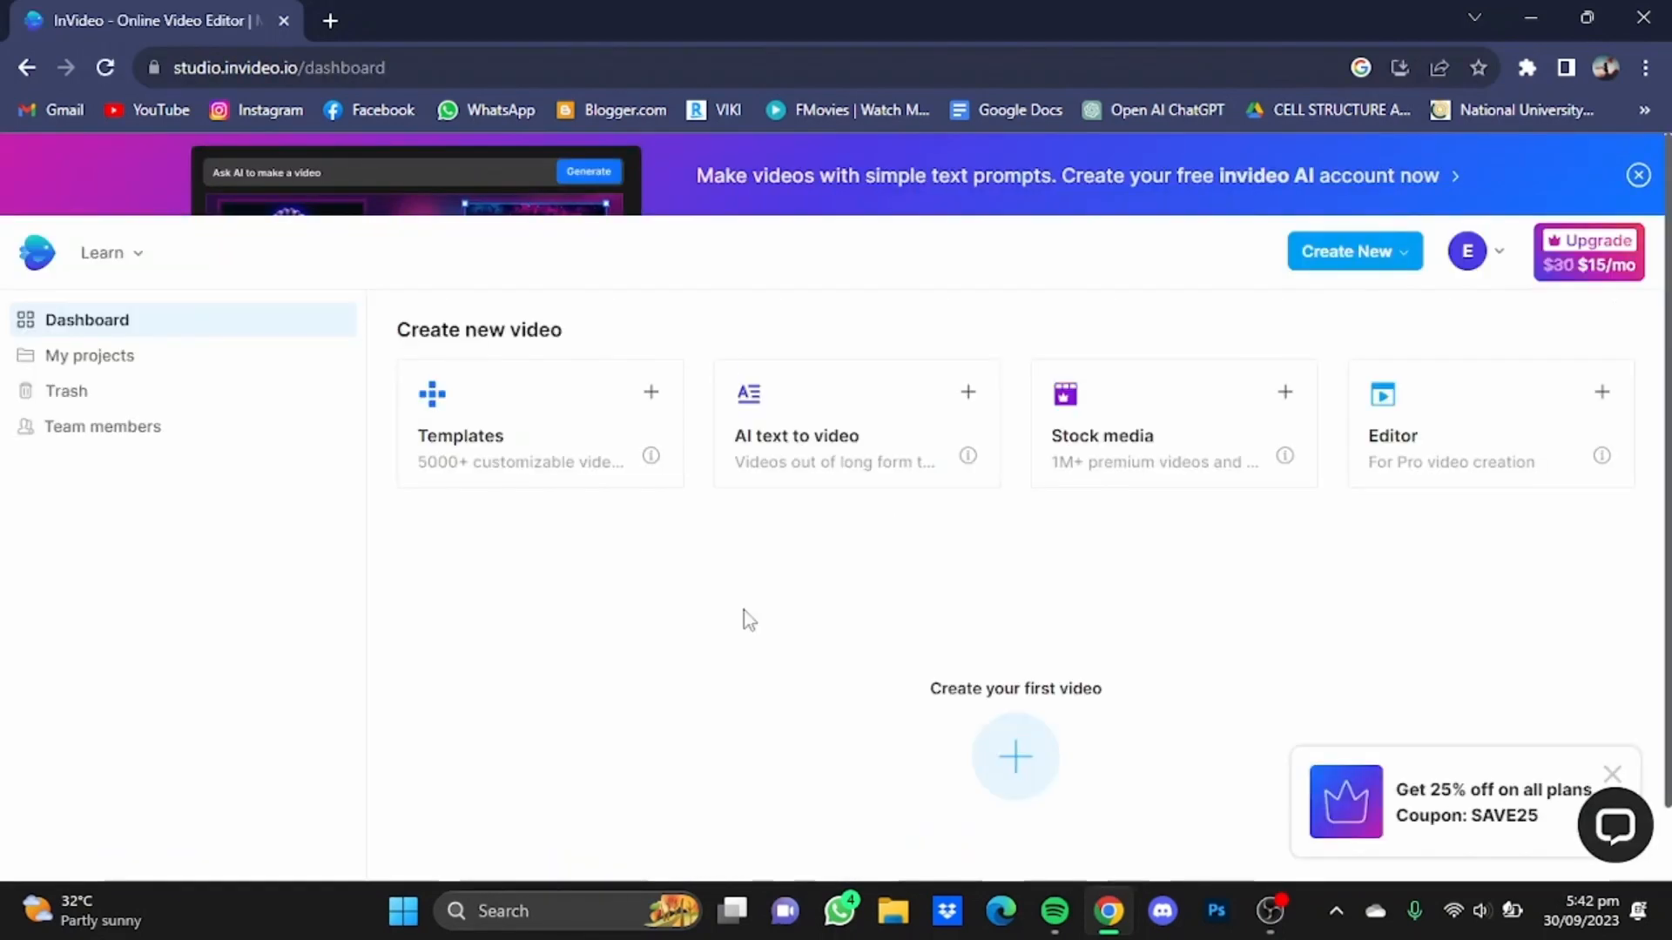
Step: Start an AI text to video project with the Interesting Historical Facts template in Landscape (16:9) and place the cursor in its script area
{"action": "left_click", "coordinate": [801, 473]}
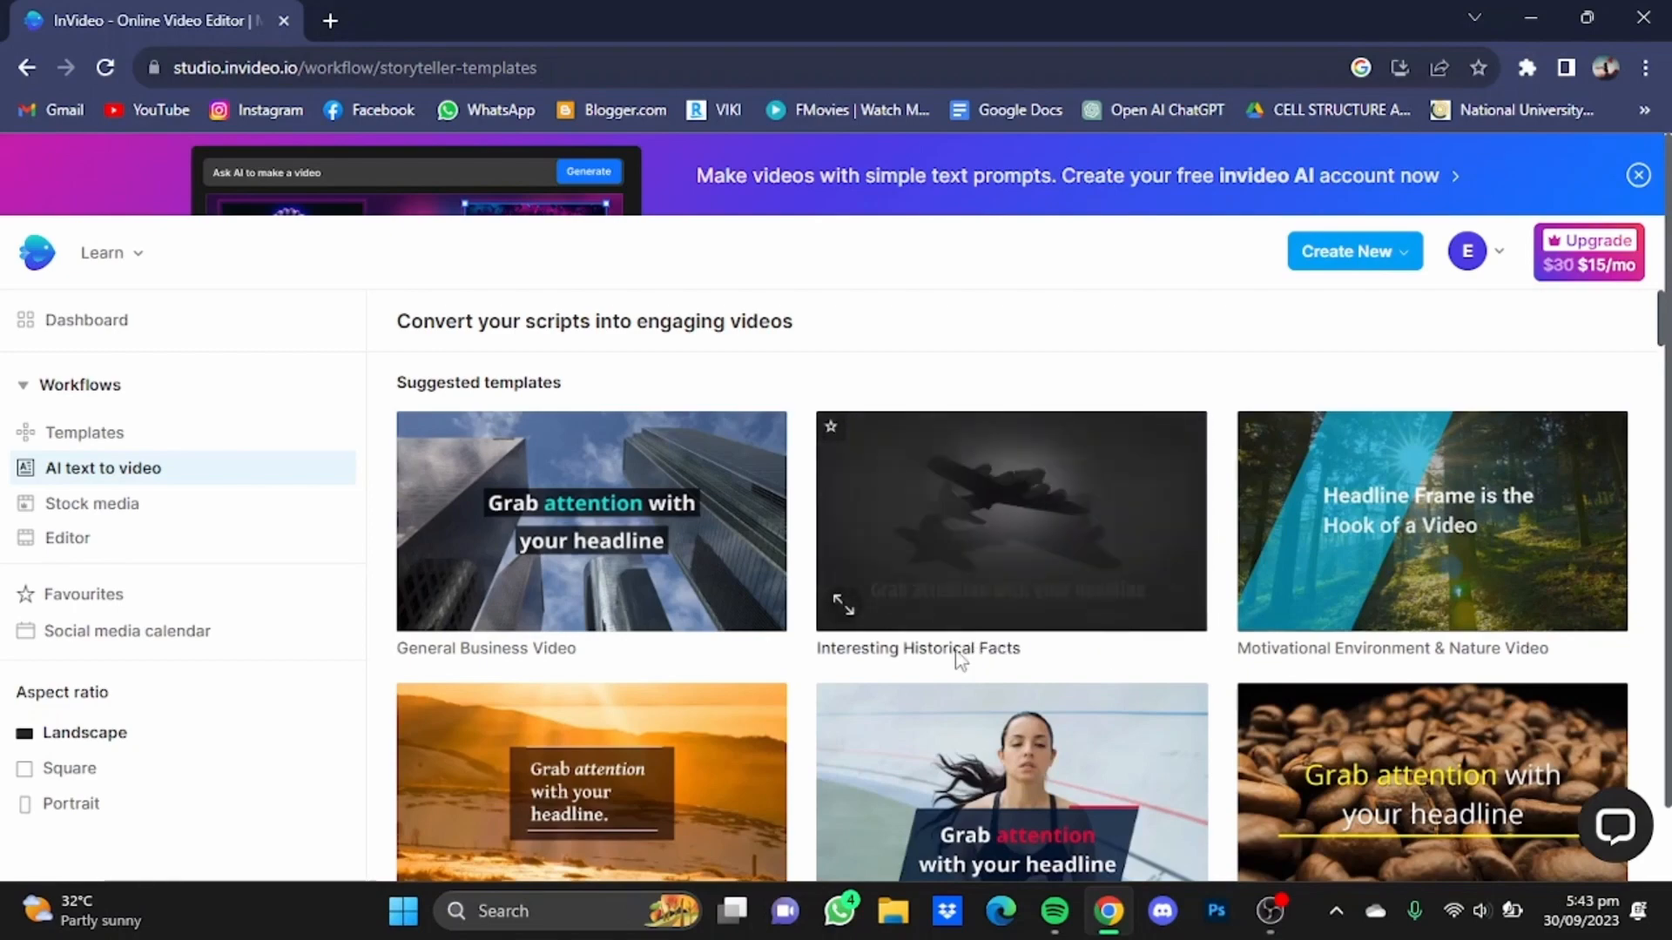
{"action": "mouse_move", "coordinate": [1062, 625]}
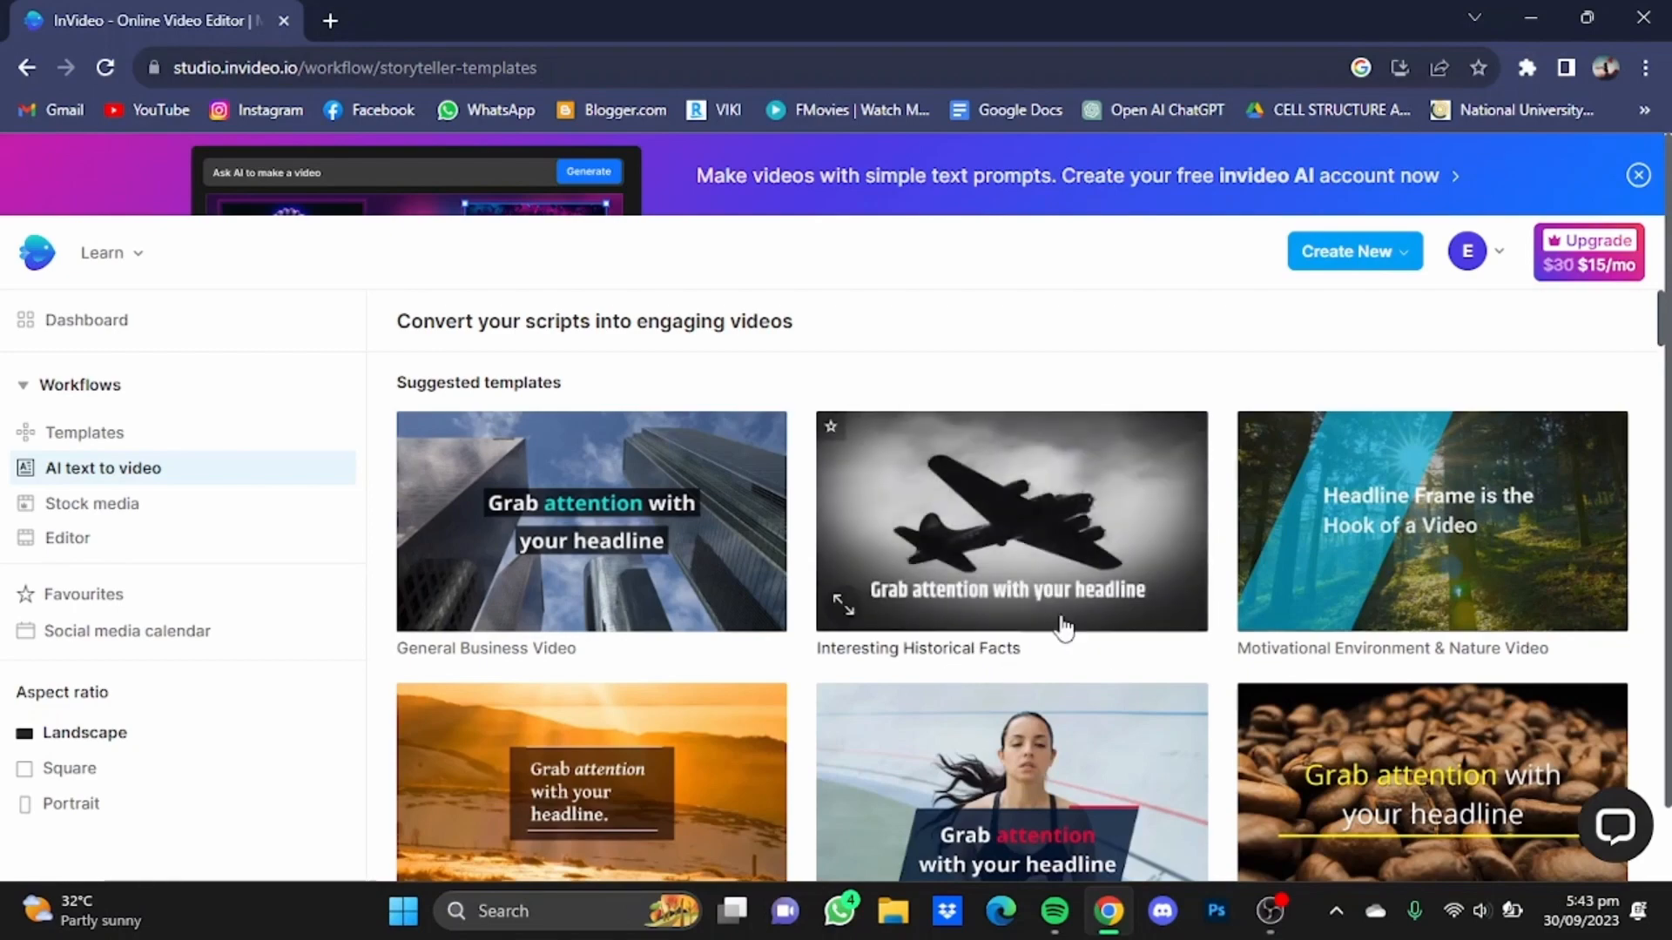
{"action": "left_click", "coordinate": [1086, 571]}
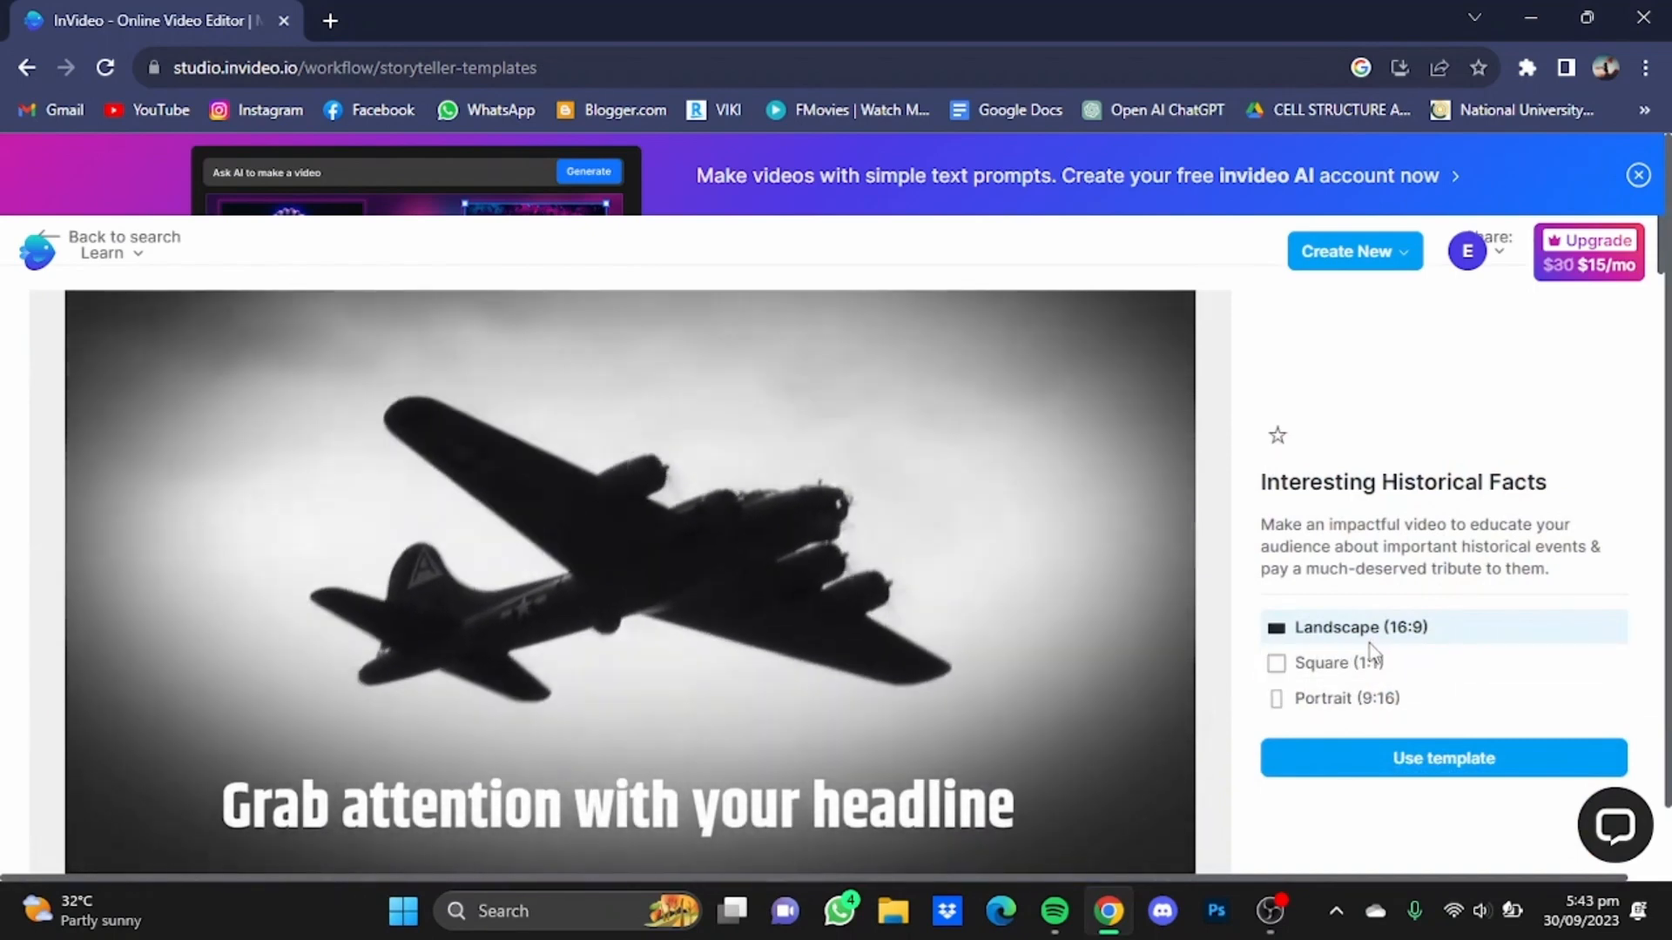
{"action": "left_click", "coordinate": [1387, 769]}
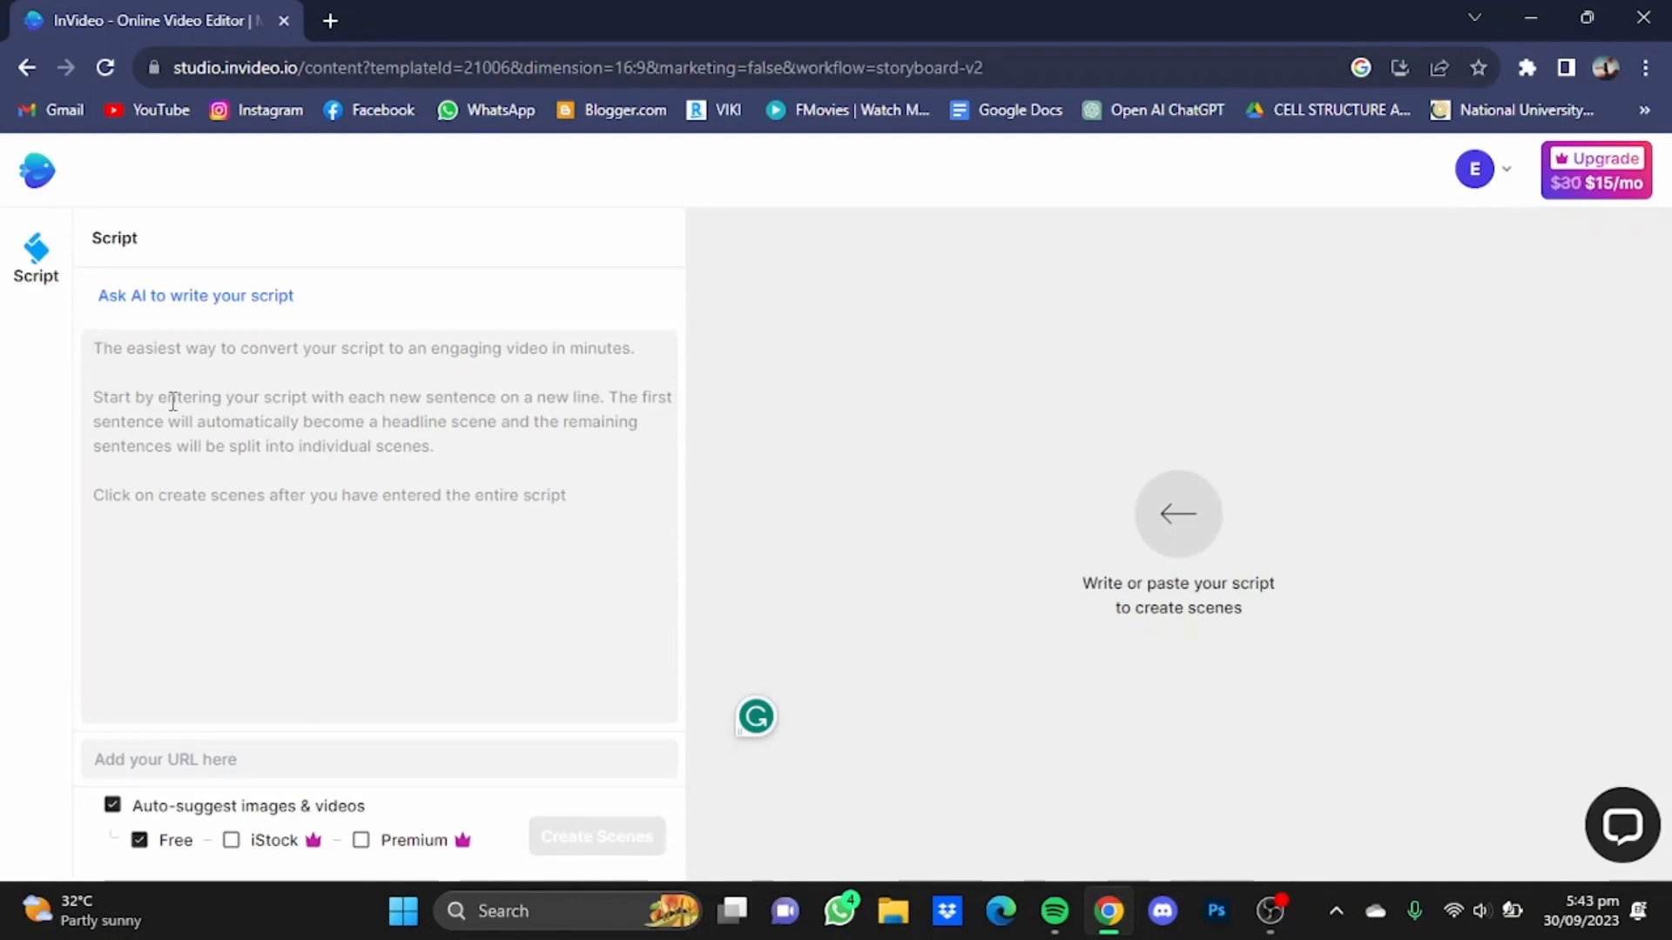
{"action": "left_click", "coordinate": [136, 370]}
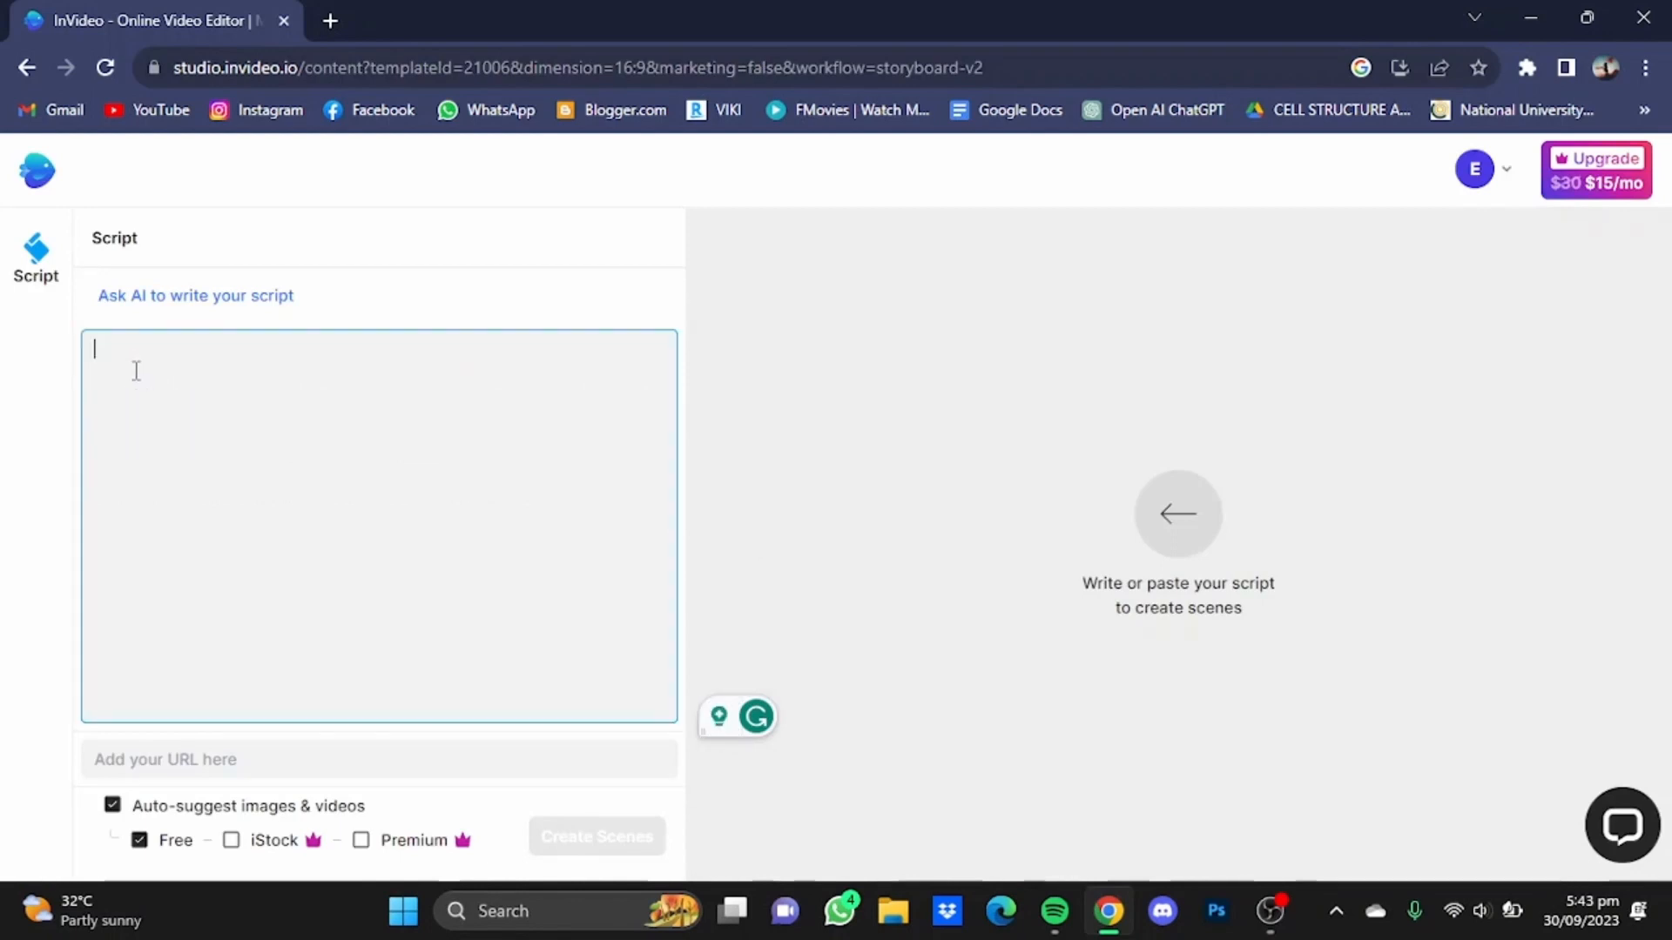
Step: Open ChatGPT in a new browser tab and ask it for "a paragraph on technology"
{"action": "left_click", "coordinate": [330, 20]}
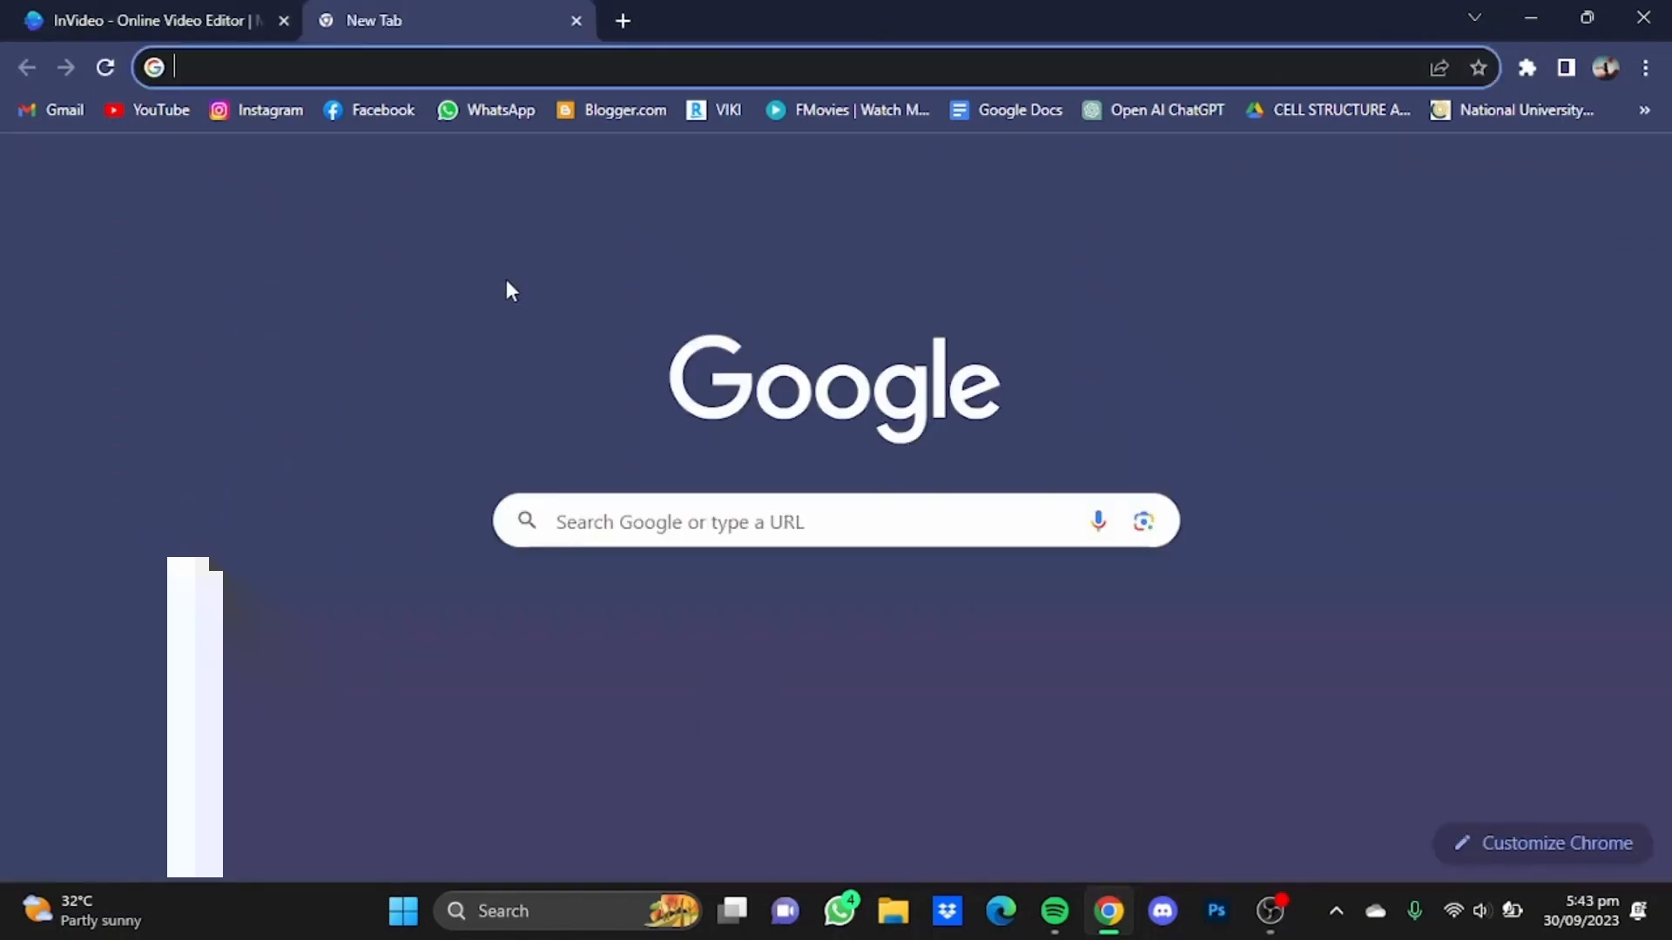
{"action": "left_click", "coordinate": [1162, 116]}
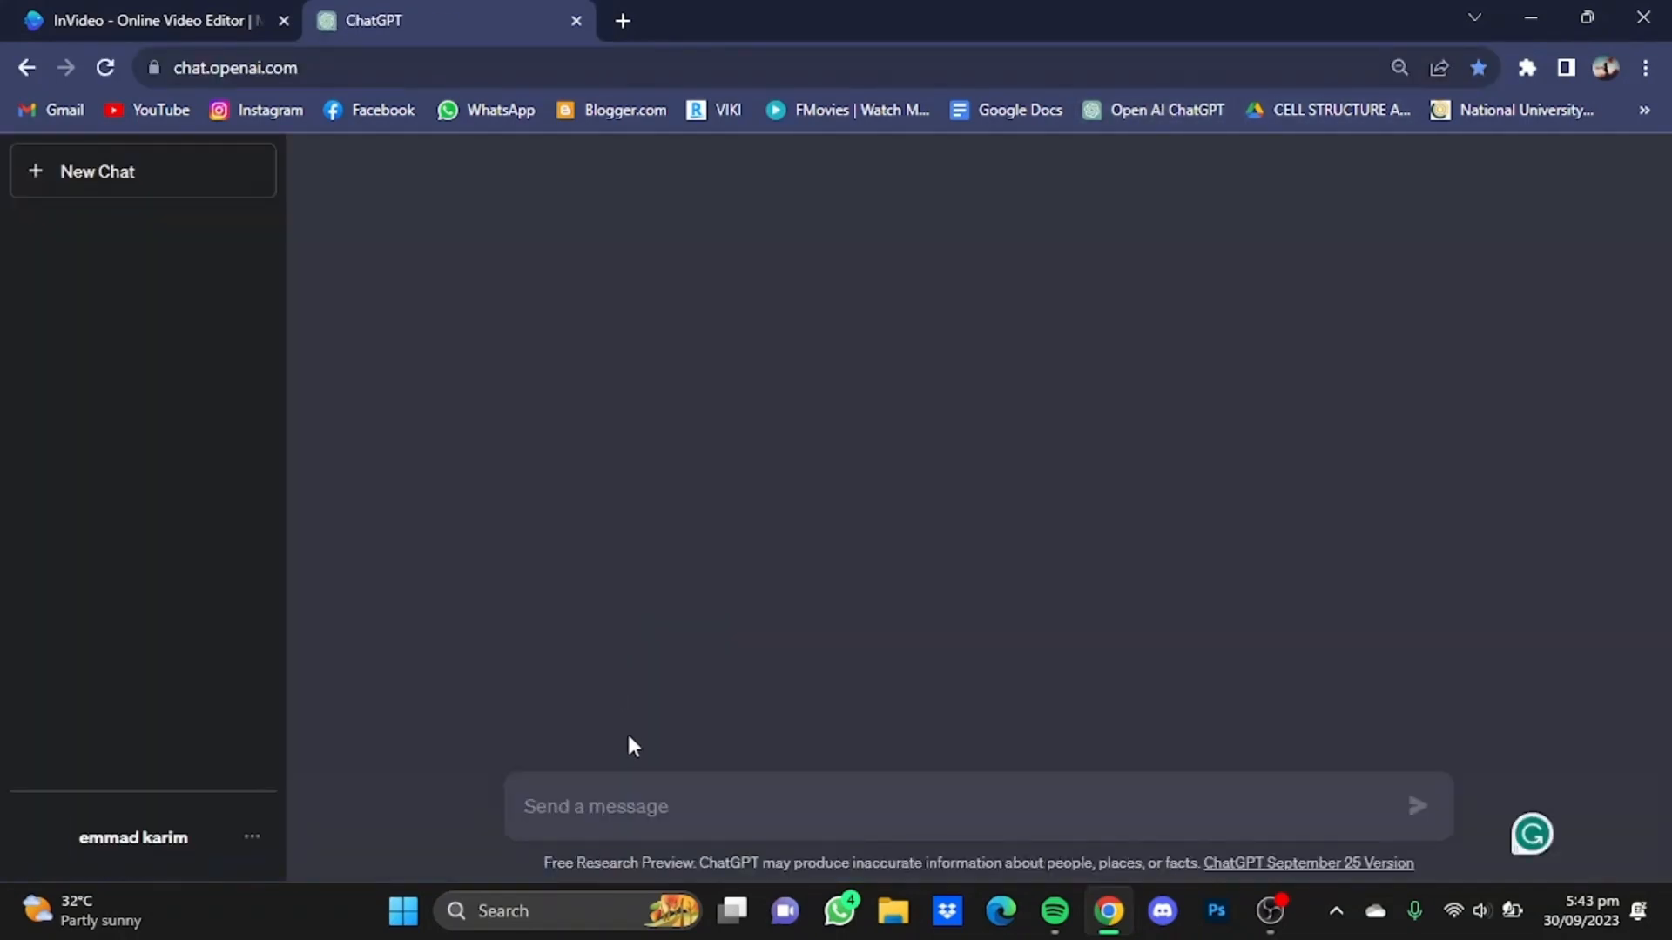
{"action": "type", "text": "a"}
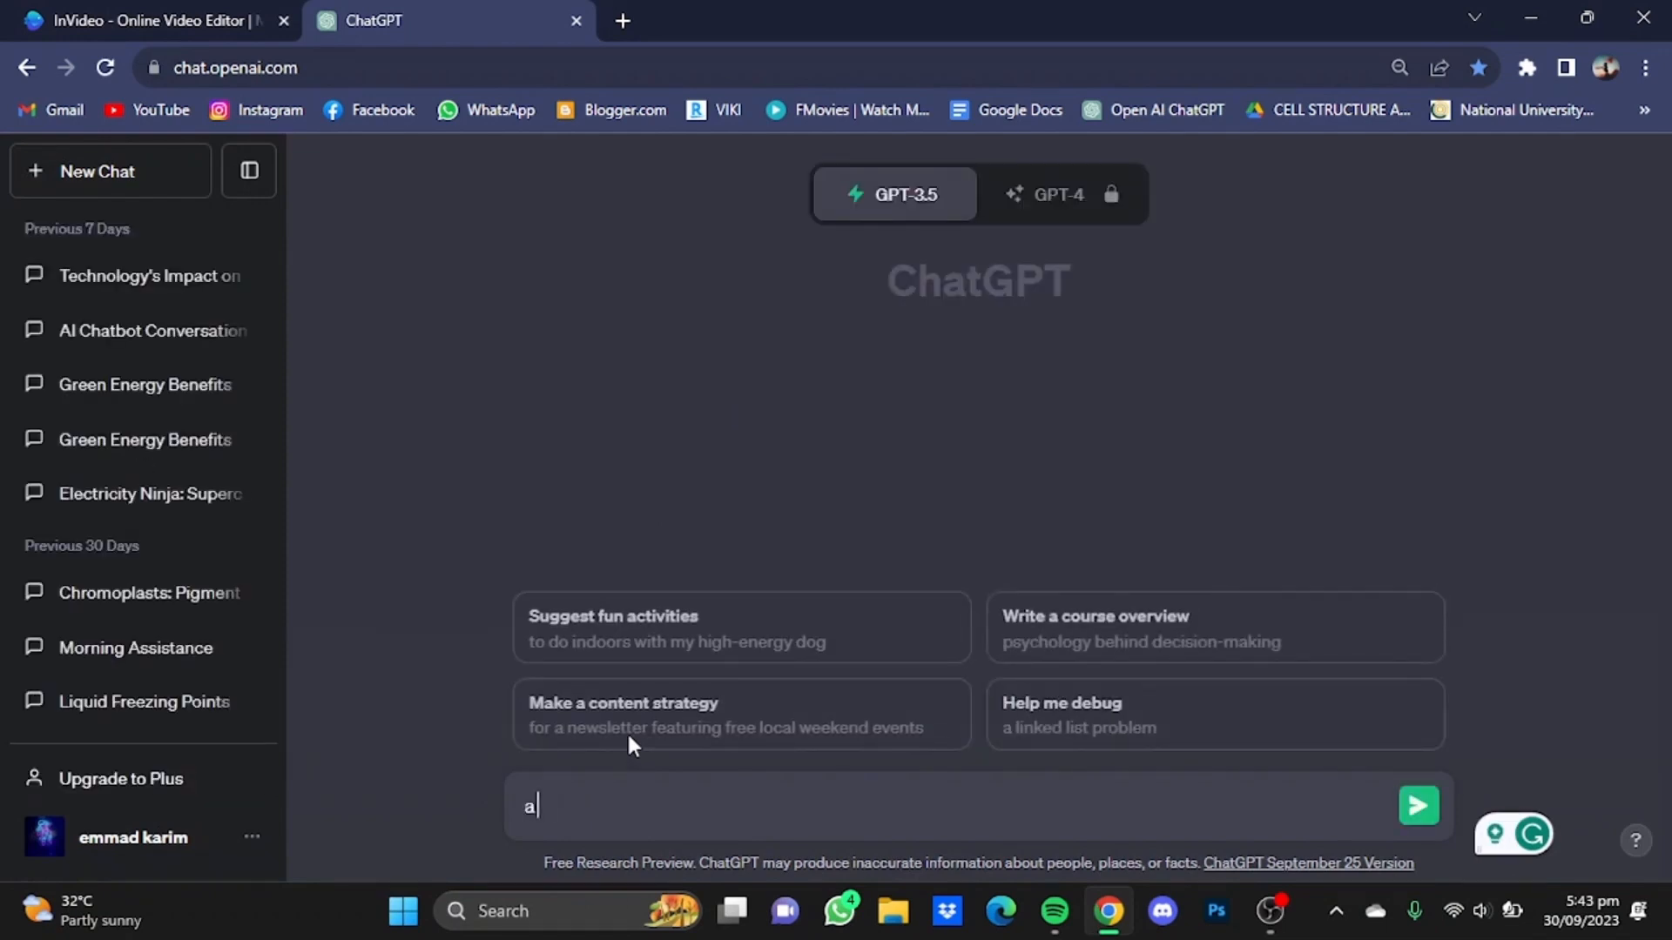
{"action": "type", "text": " paragraph on "}
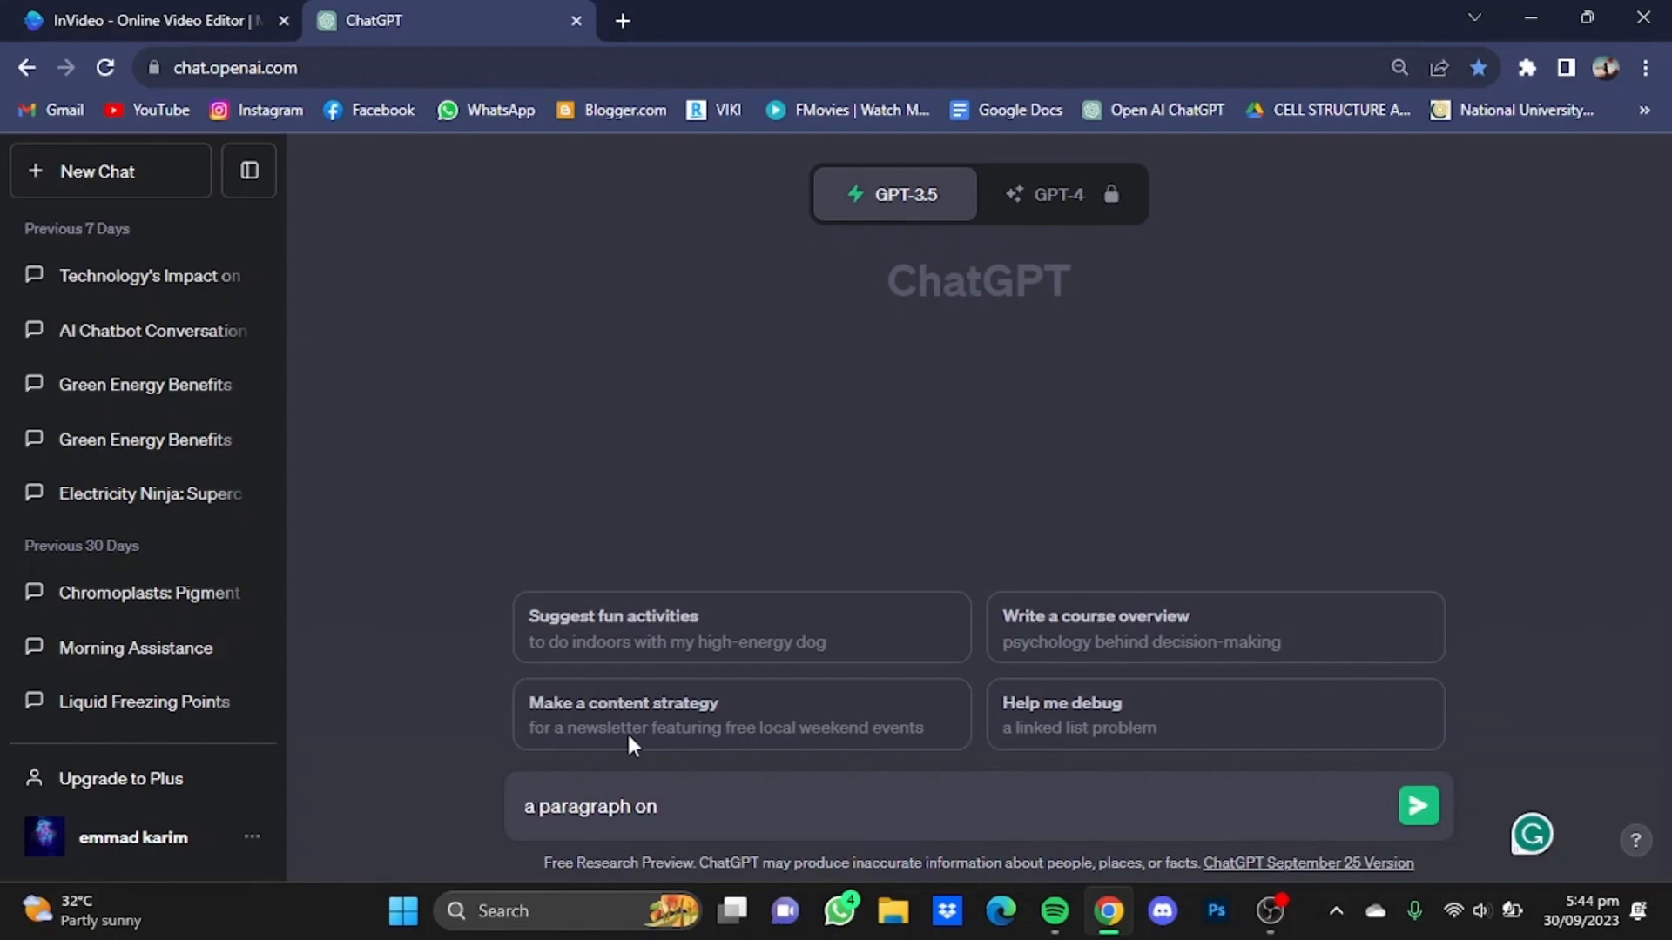
{"action": "type", "text": "technology"}
{"action": "key", "text": "Return"}
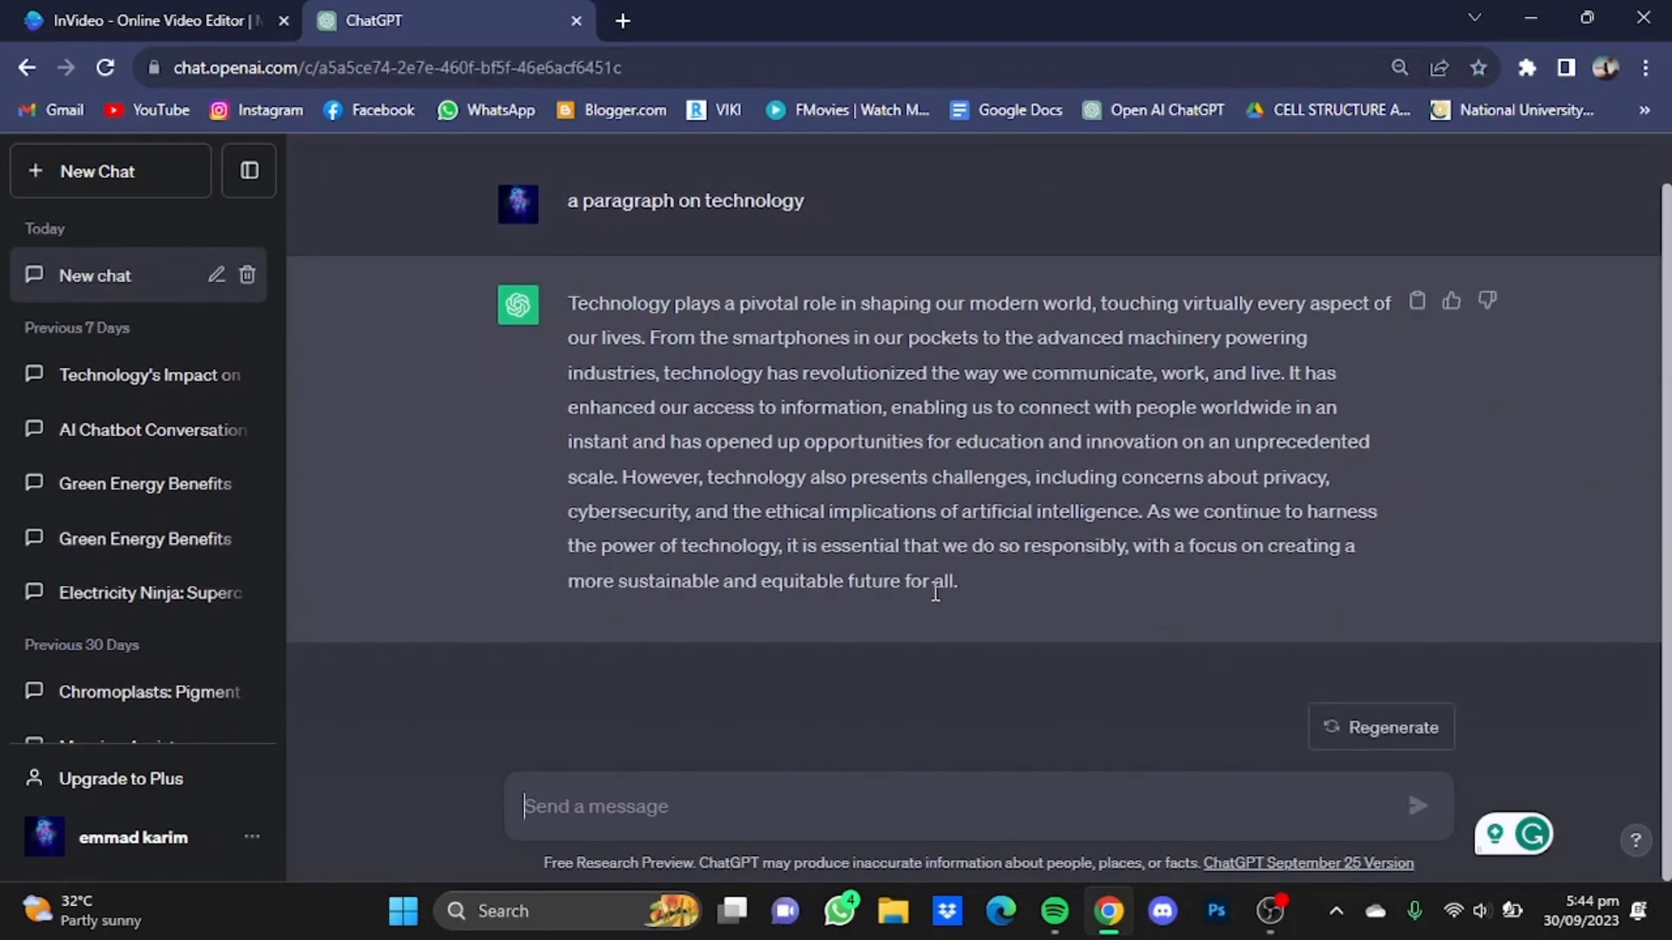
Step: Copy ChatGPT's full technology paragraph and paste it into the script area of the InVideo project
{"action": "left_click_drag", "start_coordinate": [962, 581], "coordinate": [565, 305]}
{"action": "key", "text": "ctrl+c"}
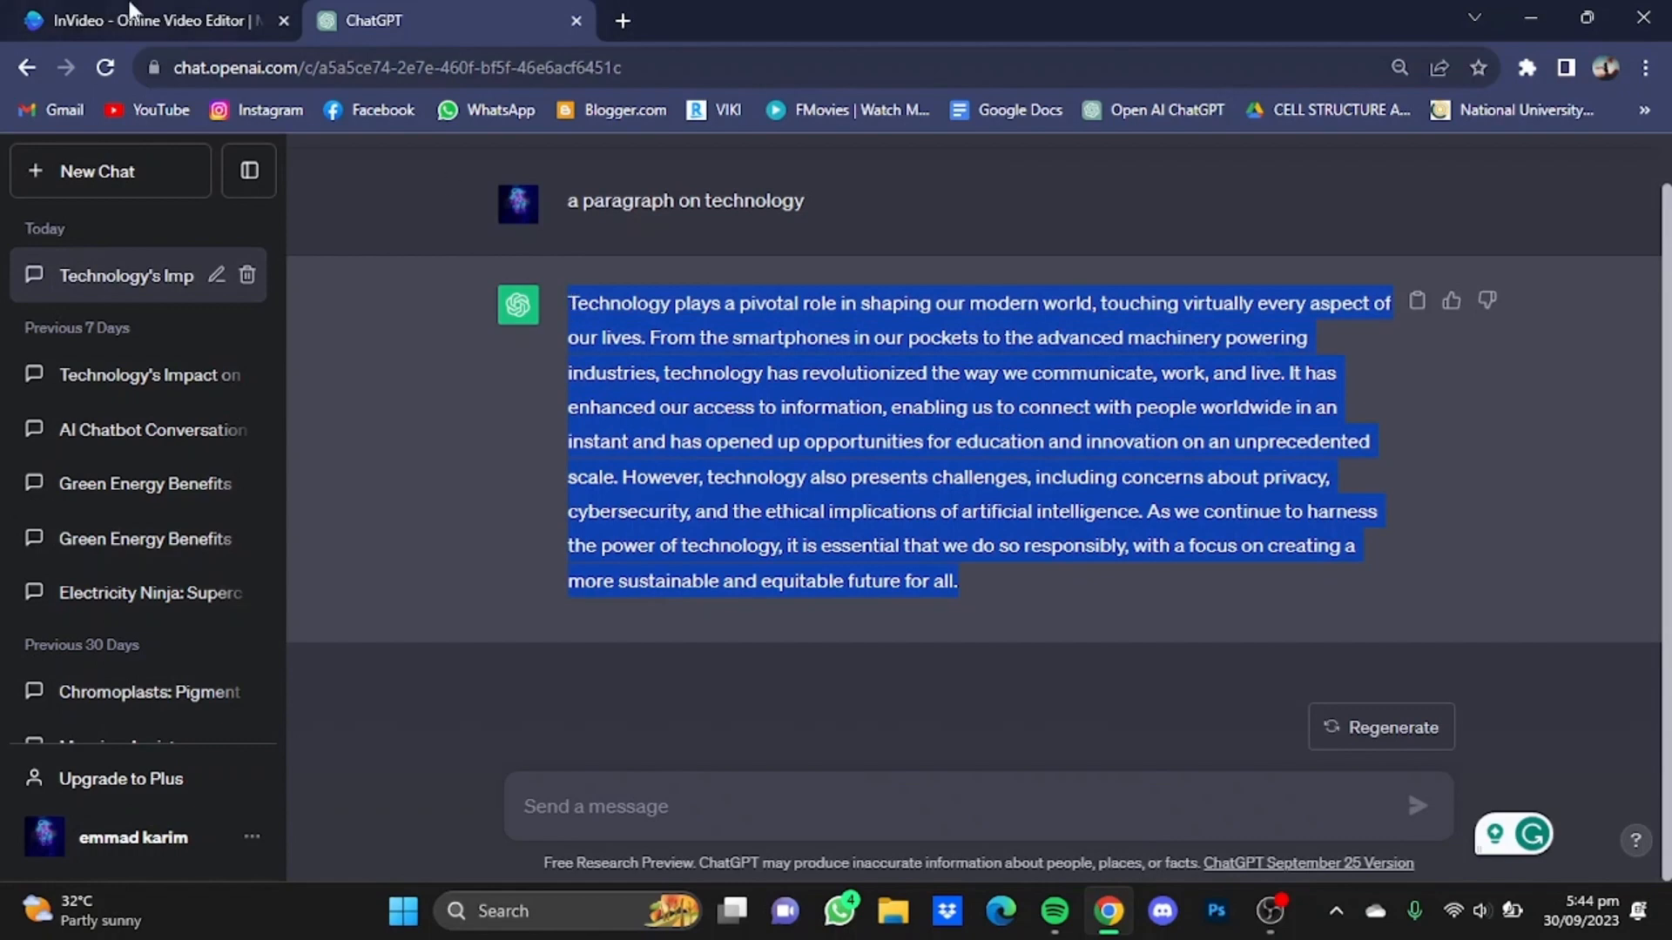
{"action": "left_click", "coordinate": [85, 11]}
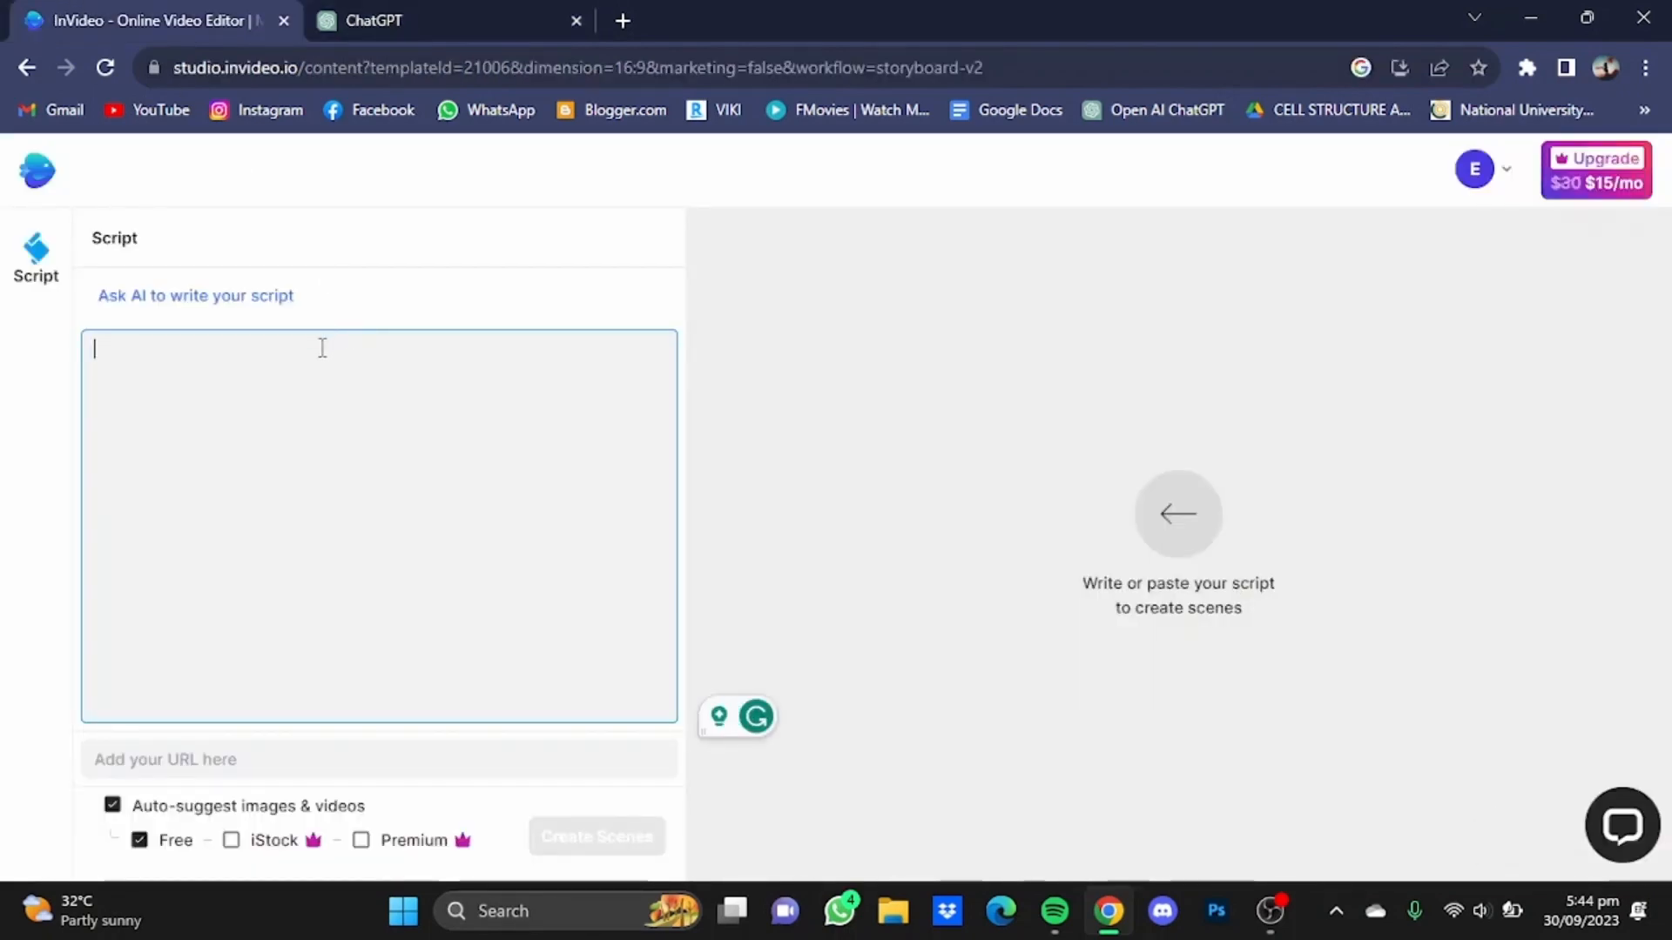
{"action": "key", "text": "ctrl+v"}
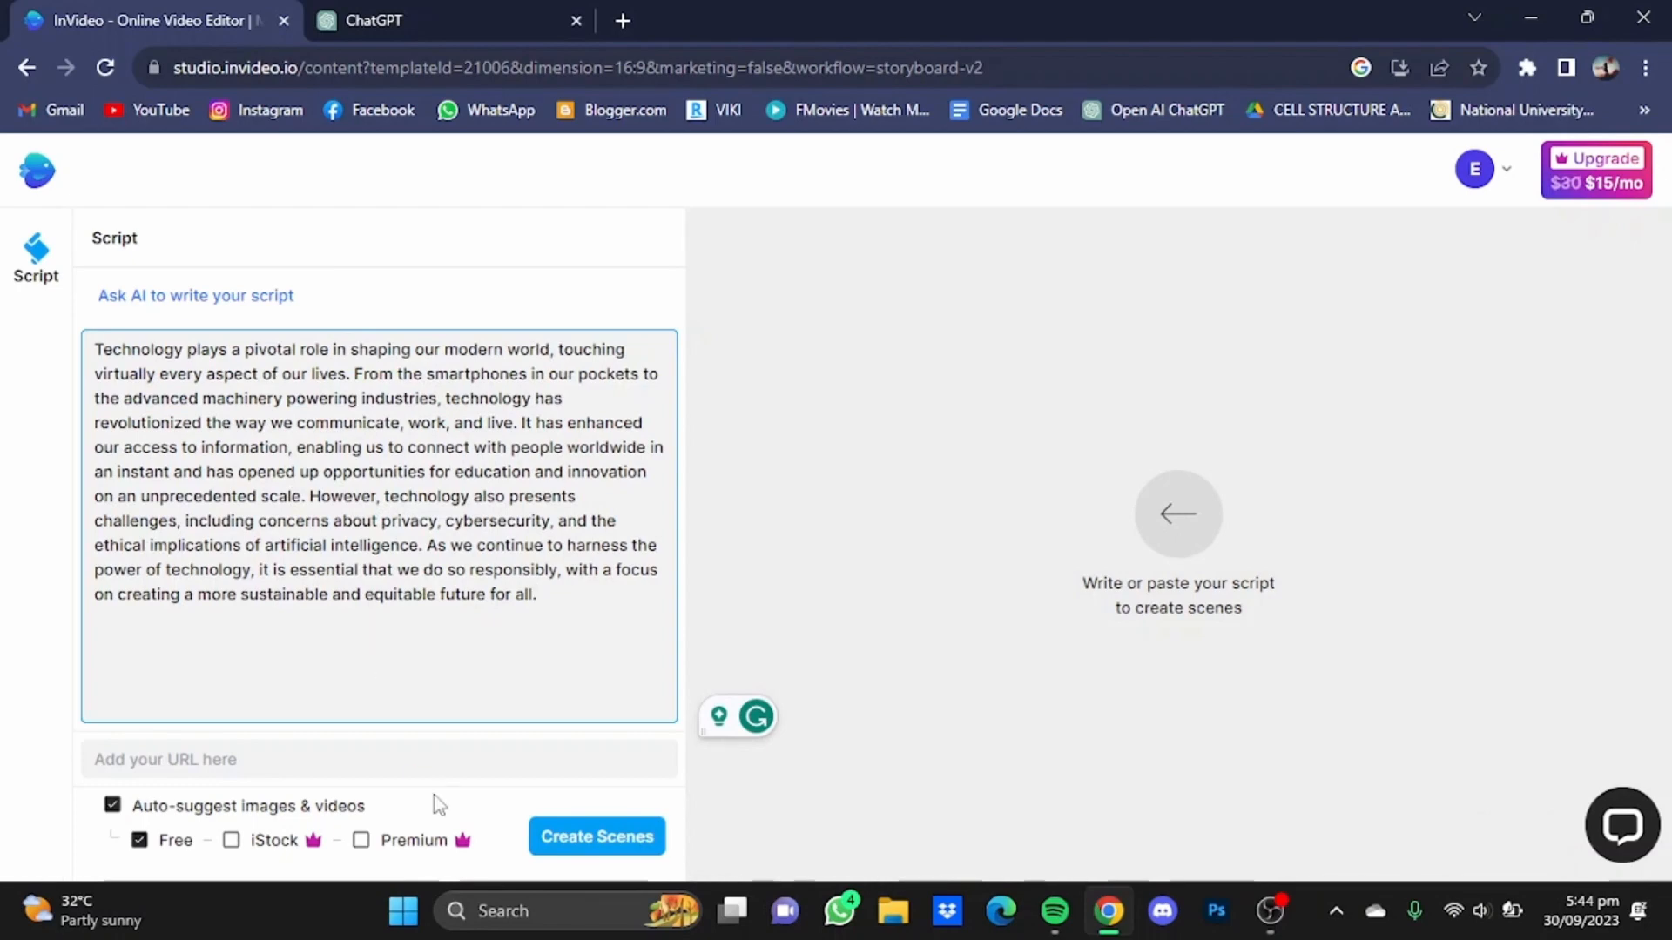
Step: Have the pasted script rearranged into separate lines and create the scenes with free auto-suggested images and videos
{"action": "left_click", "coordinate": [588, 840]}
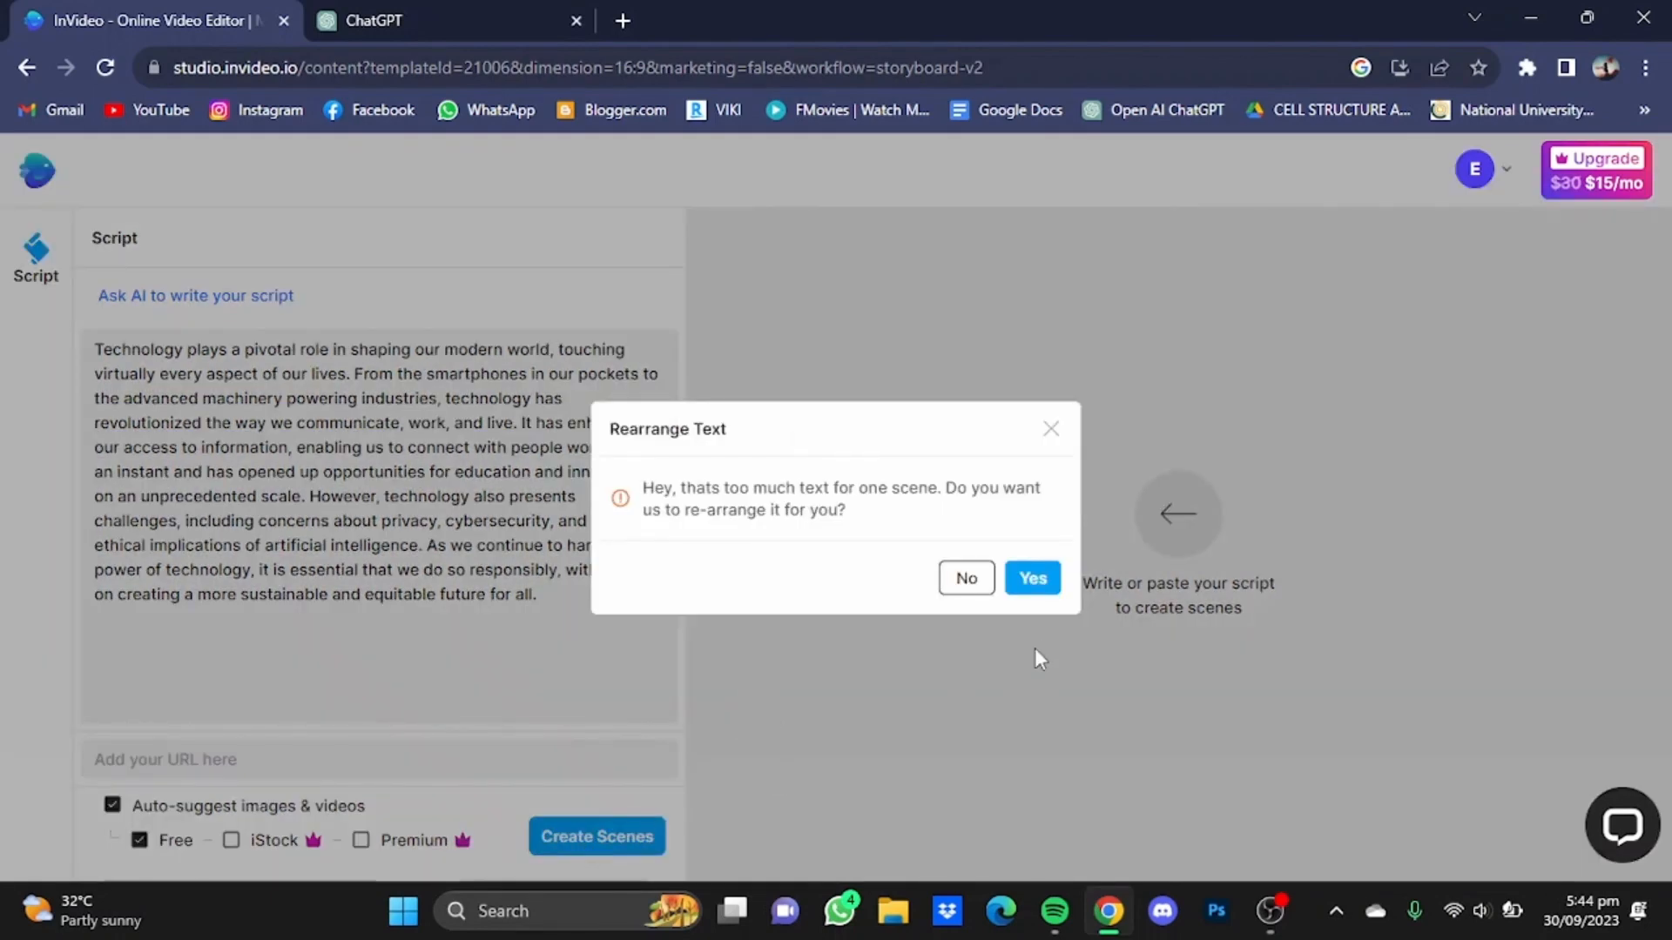
{"action": "left_click", "coordinate": [1034, 581]}
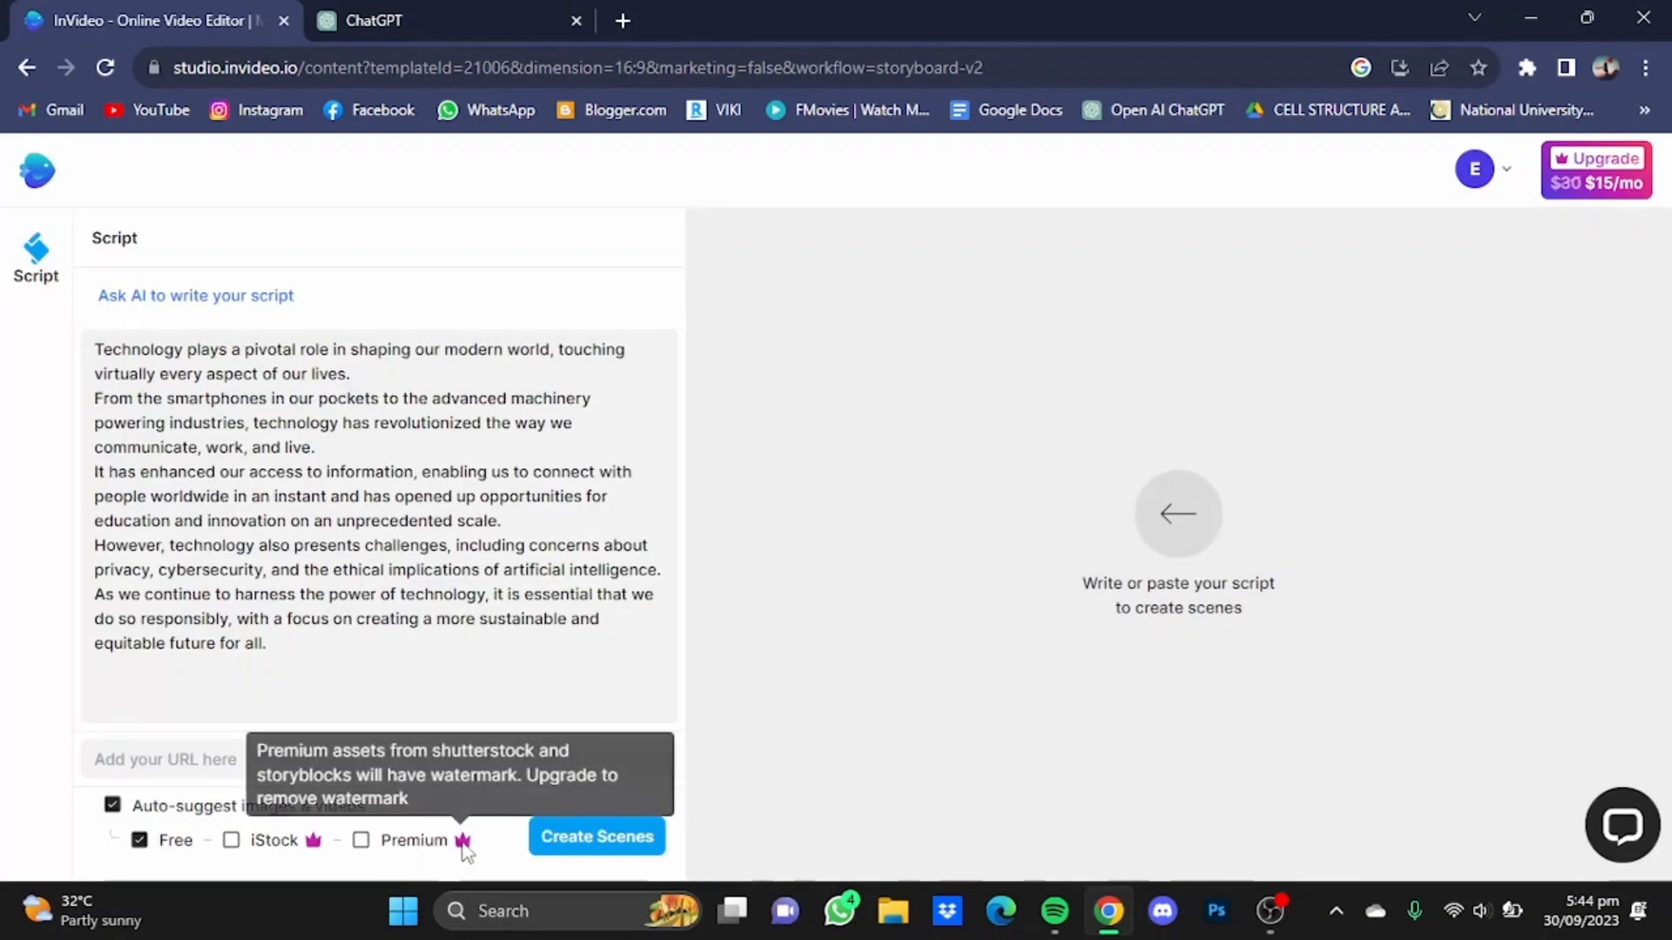
{"action": "left_click", "coordinate": [596, 838]}
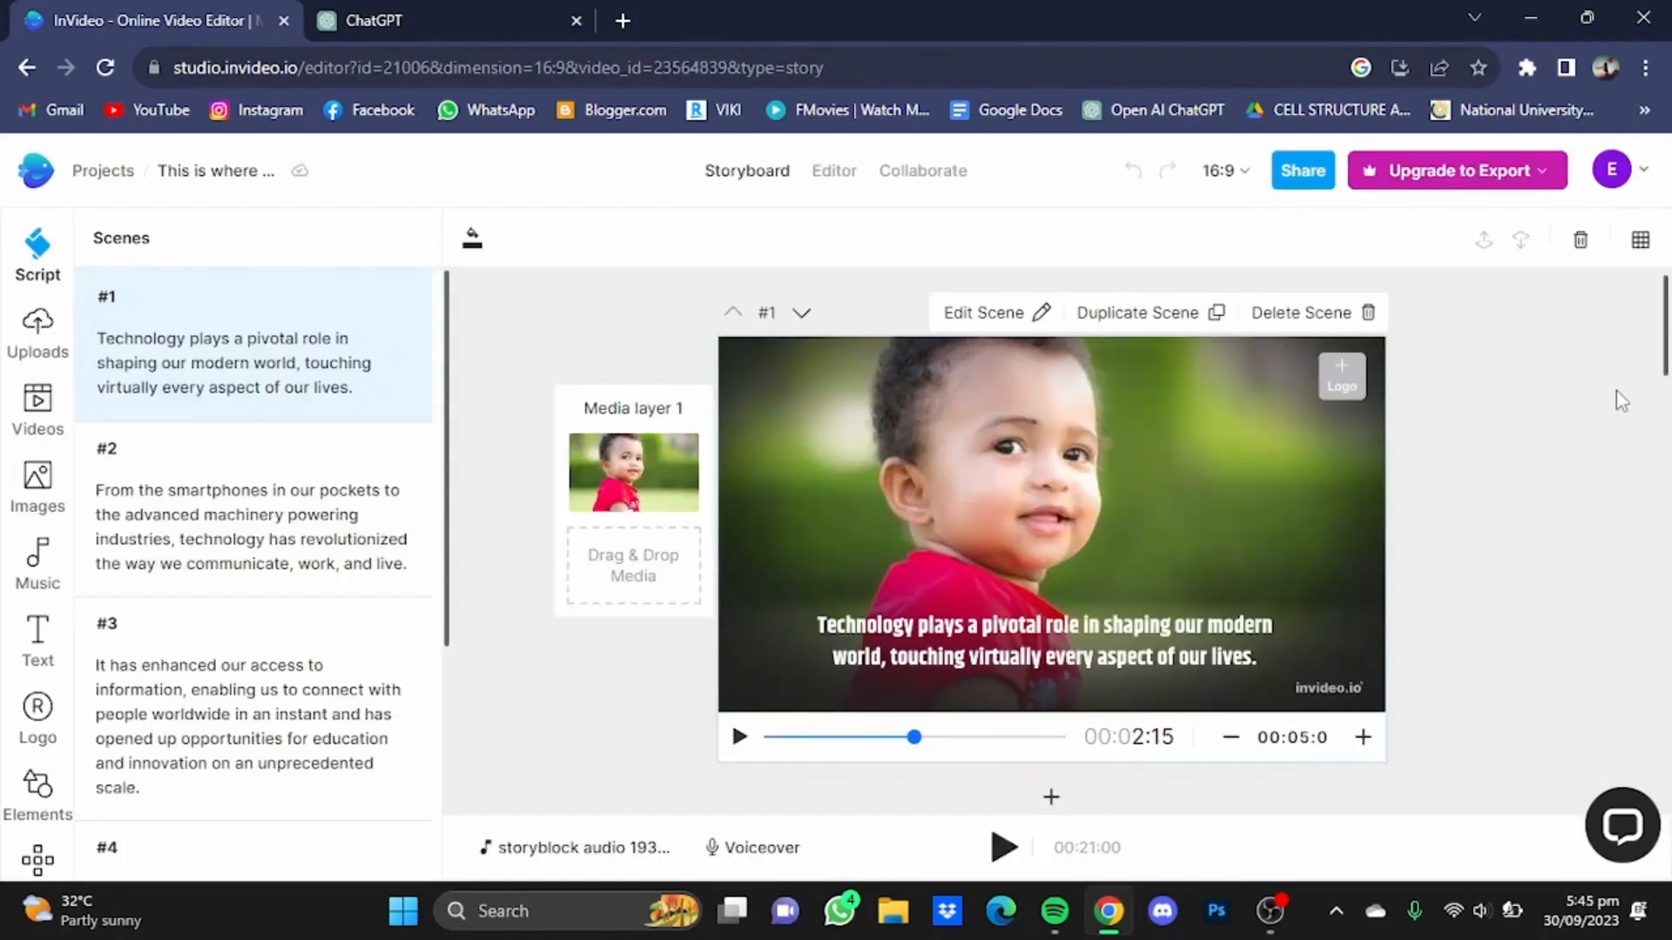
Step: Review the generated storyboard scenes, return to the first one, and view the media upload area
{"action": "scroll", "coordinate": [1077, 532], "scroll_direction": "down", "scroll_amount": 5}
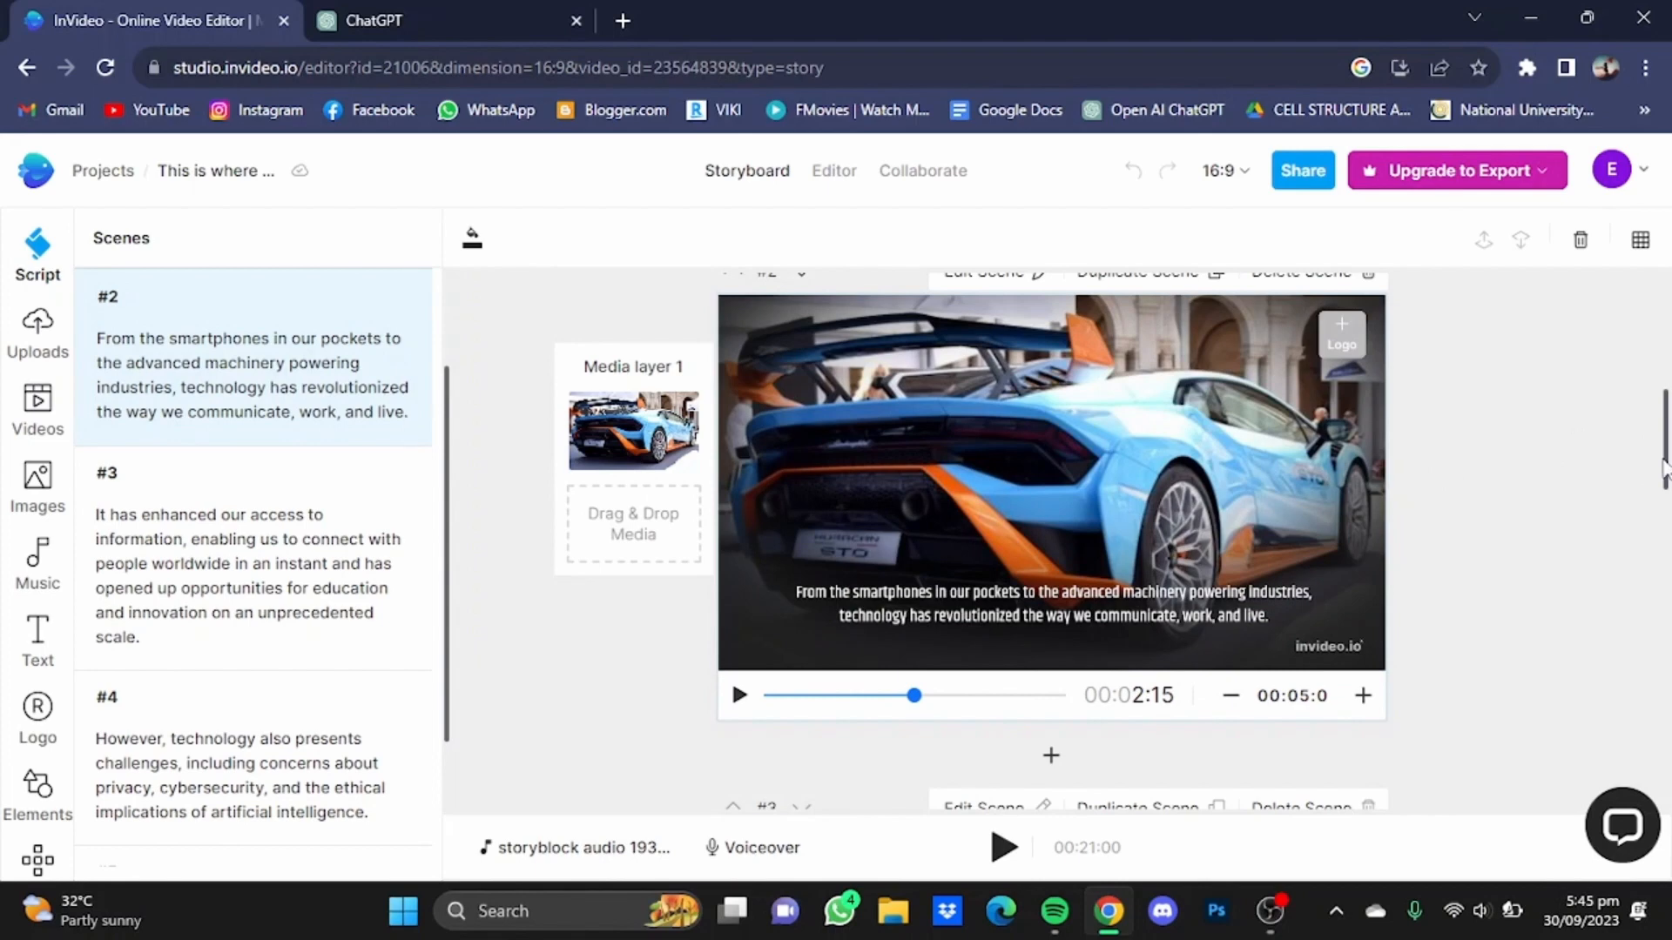
{"action": "scroll", "coordinate": [1665, 483], "scroll_direction": "down", "scroll_amount": 3}
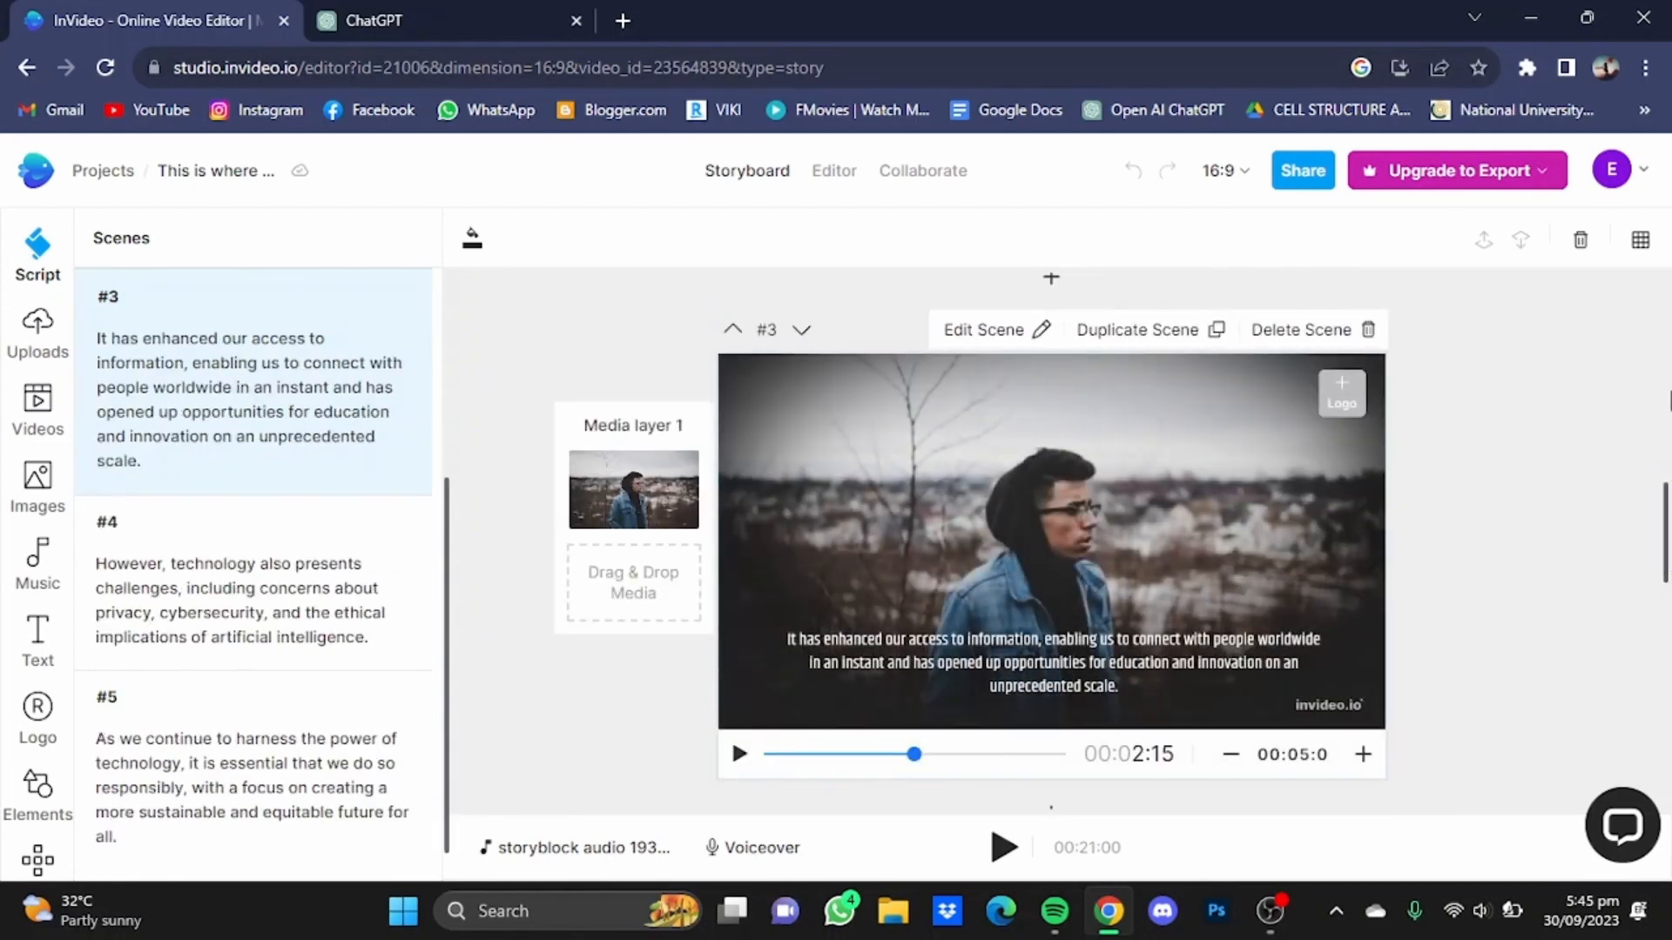
{"action": "scroll", "coordinate": [1665, 513], "scroll_direction": "up", "scroll_amount": 5}
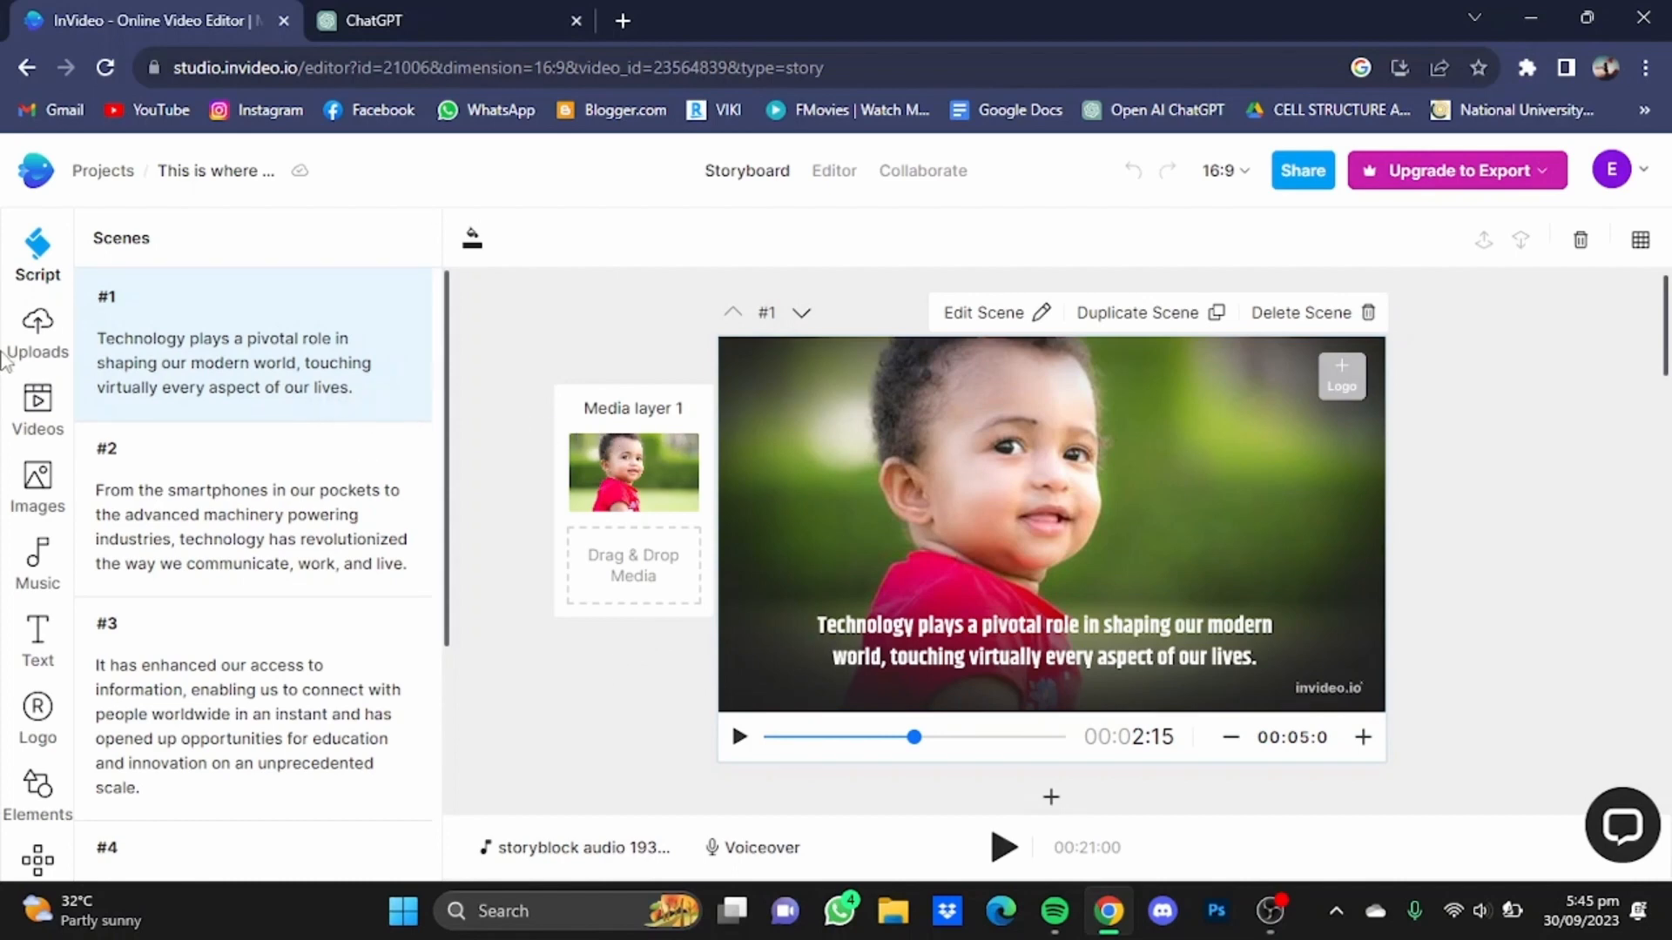
{"action": "left_click", "coordinate": [33, 338]}
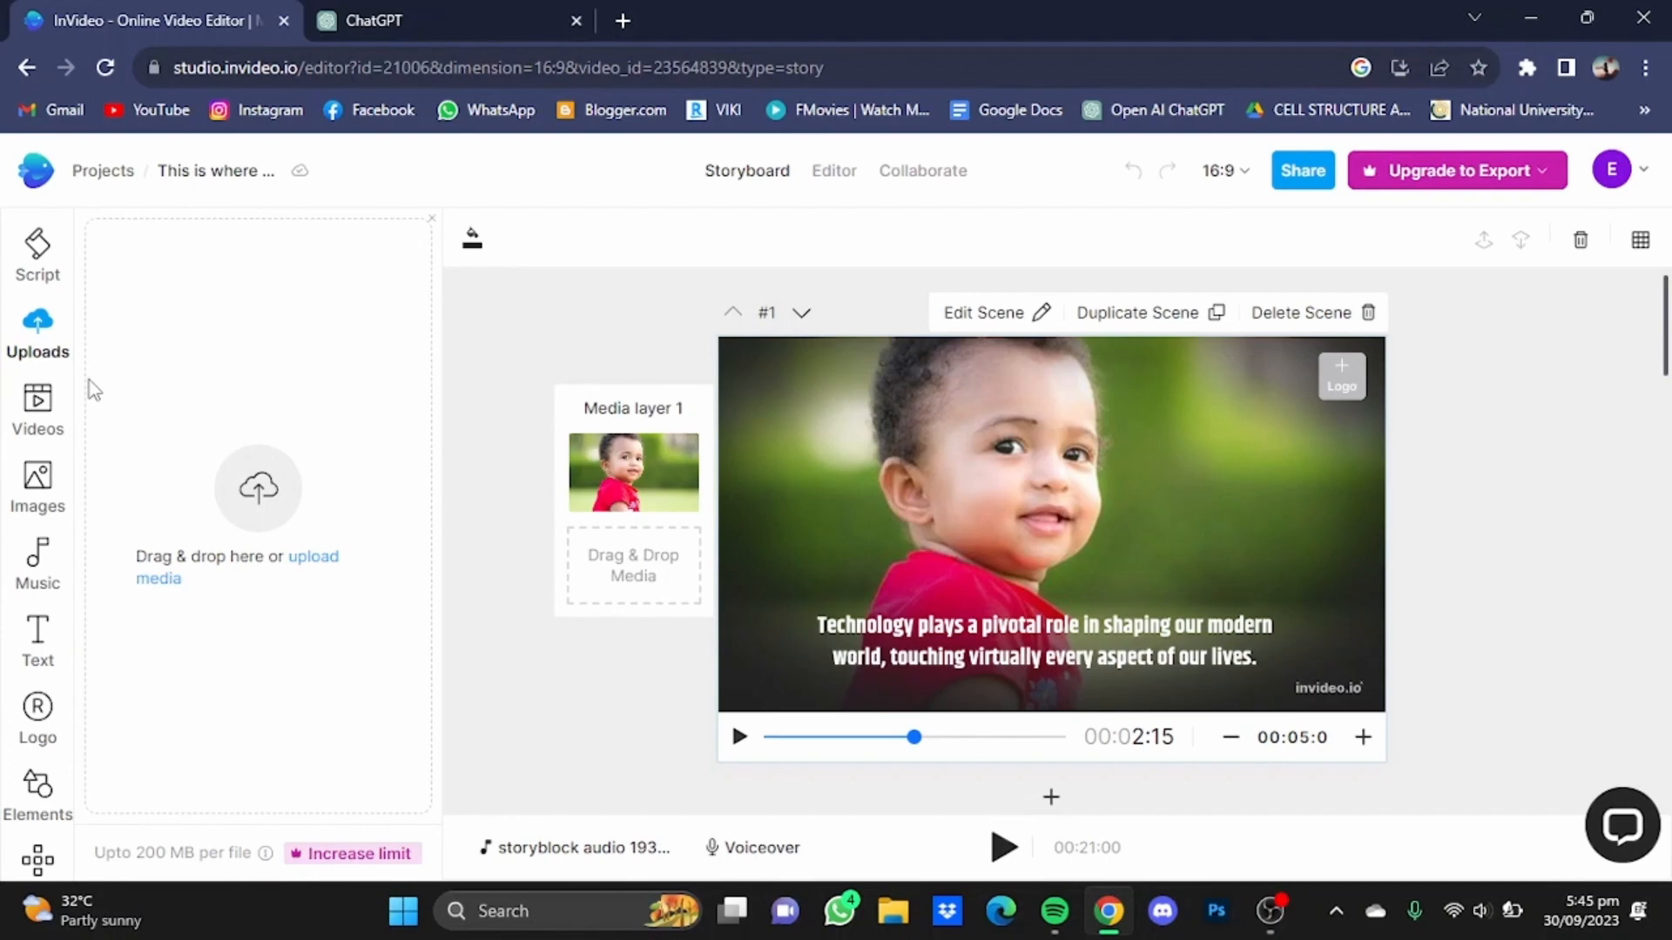
Step: Try the 12-second blue digital stock clip over scene 1, reposition it above the caption, and delete it from the media layers
{"action": "left_click", "coordinate": [38, 419]}
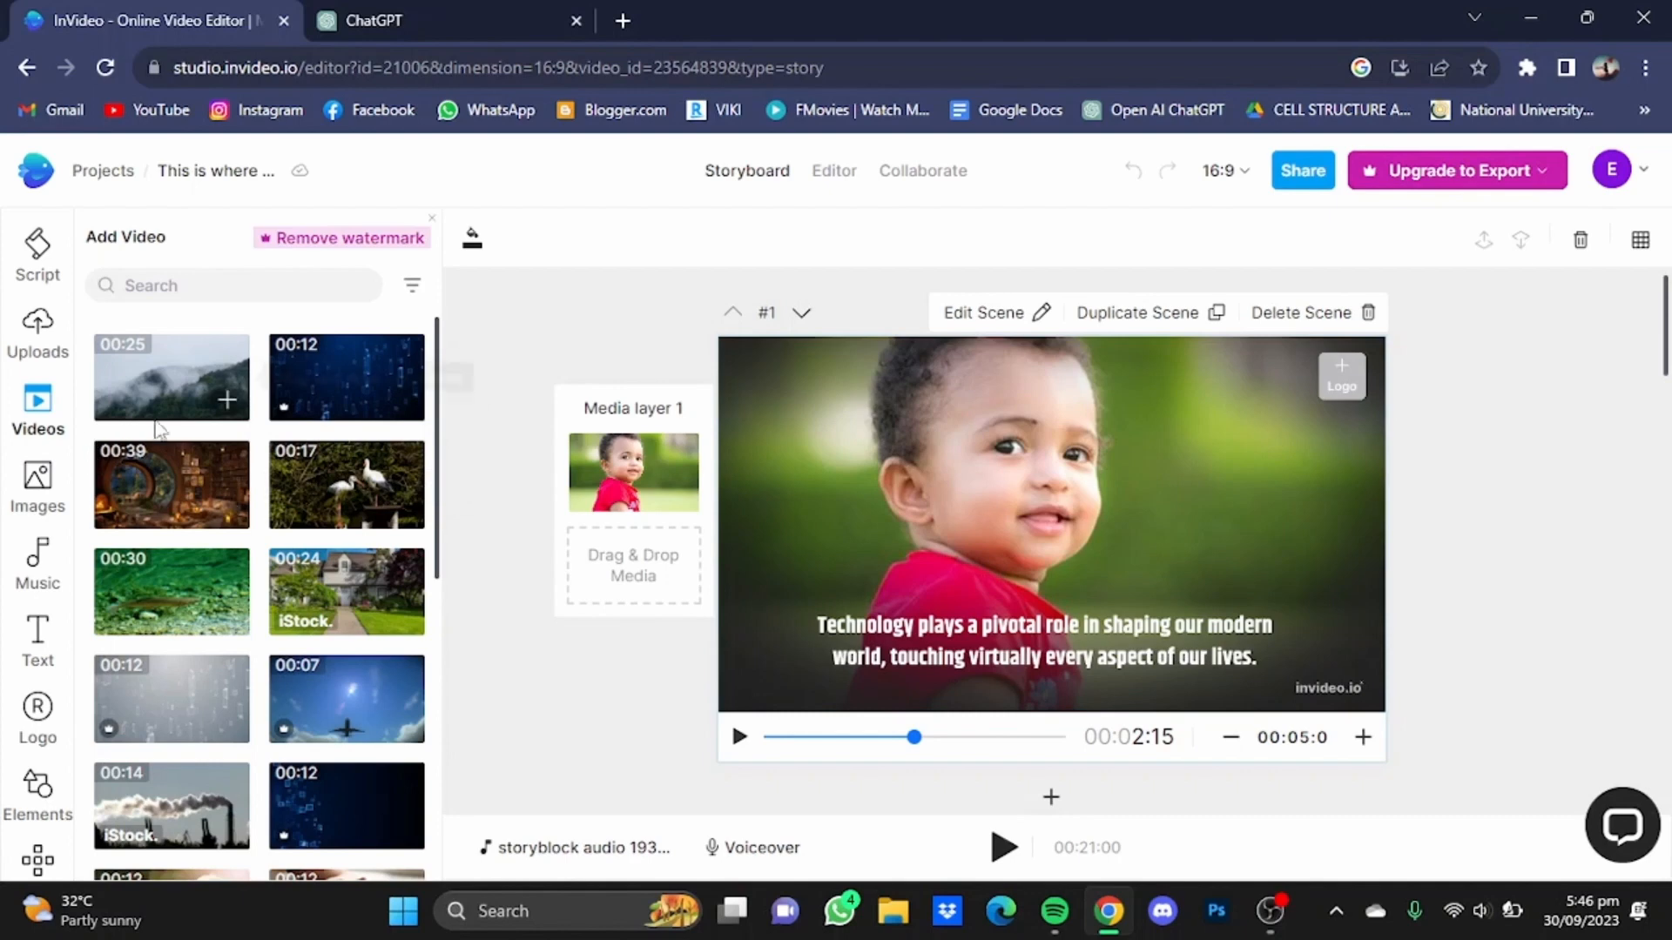
{"action": "left_click", "coordinate": [403, 405]}
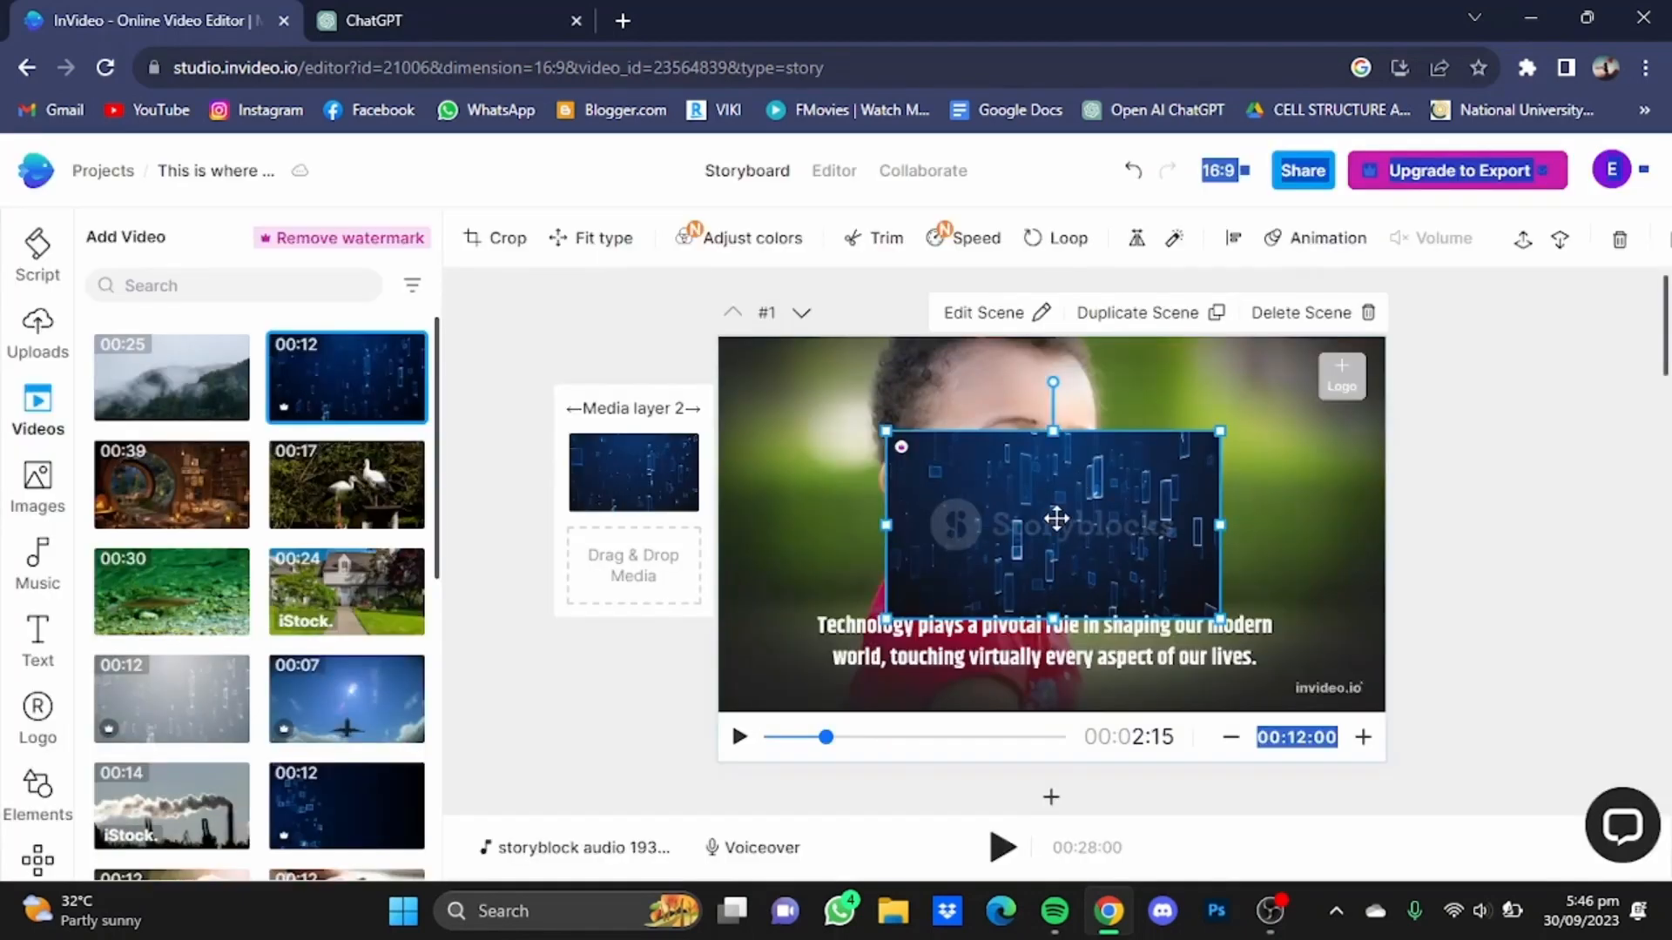
{"action": "left_click_drag", "start_coordinate": [1027, 549], "coordinate": [891, 496]}
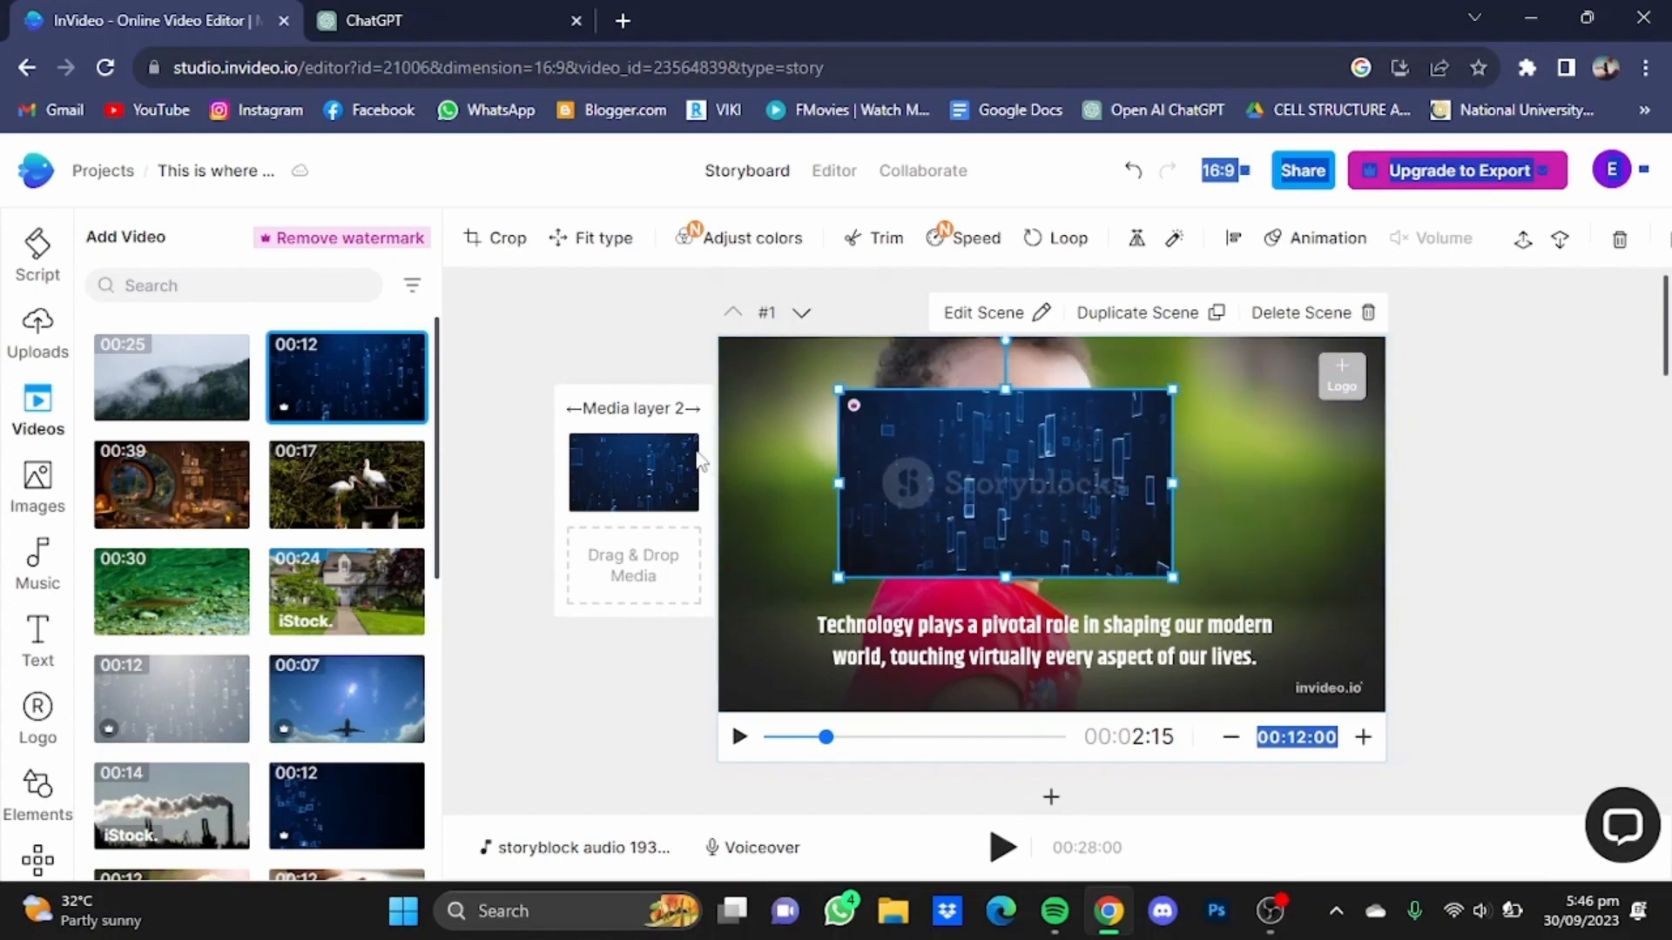
{"action": "mouse_move", "coordinate": [694, 461]}
{"action": "left_click", "coordinate": [677, 453]}
Step: View the music moods, try a heading text box on scene 1, and delete it
{"action": "left_click", "coordinate": [39, 562]}
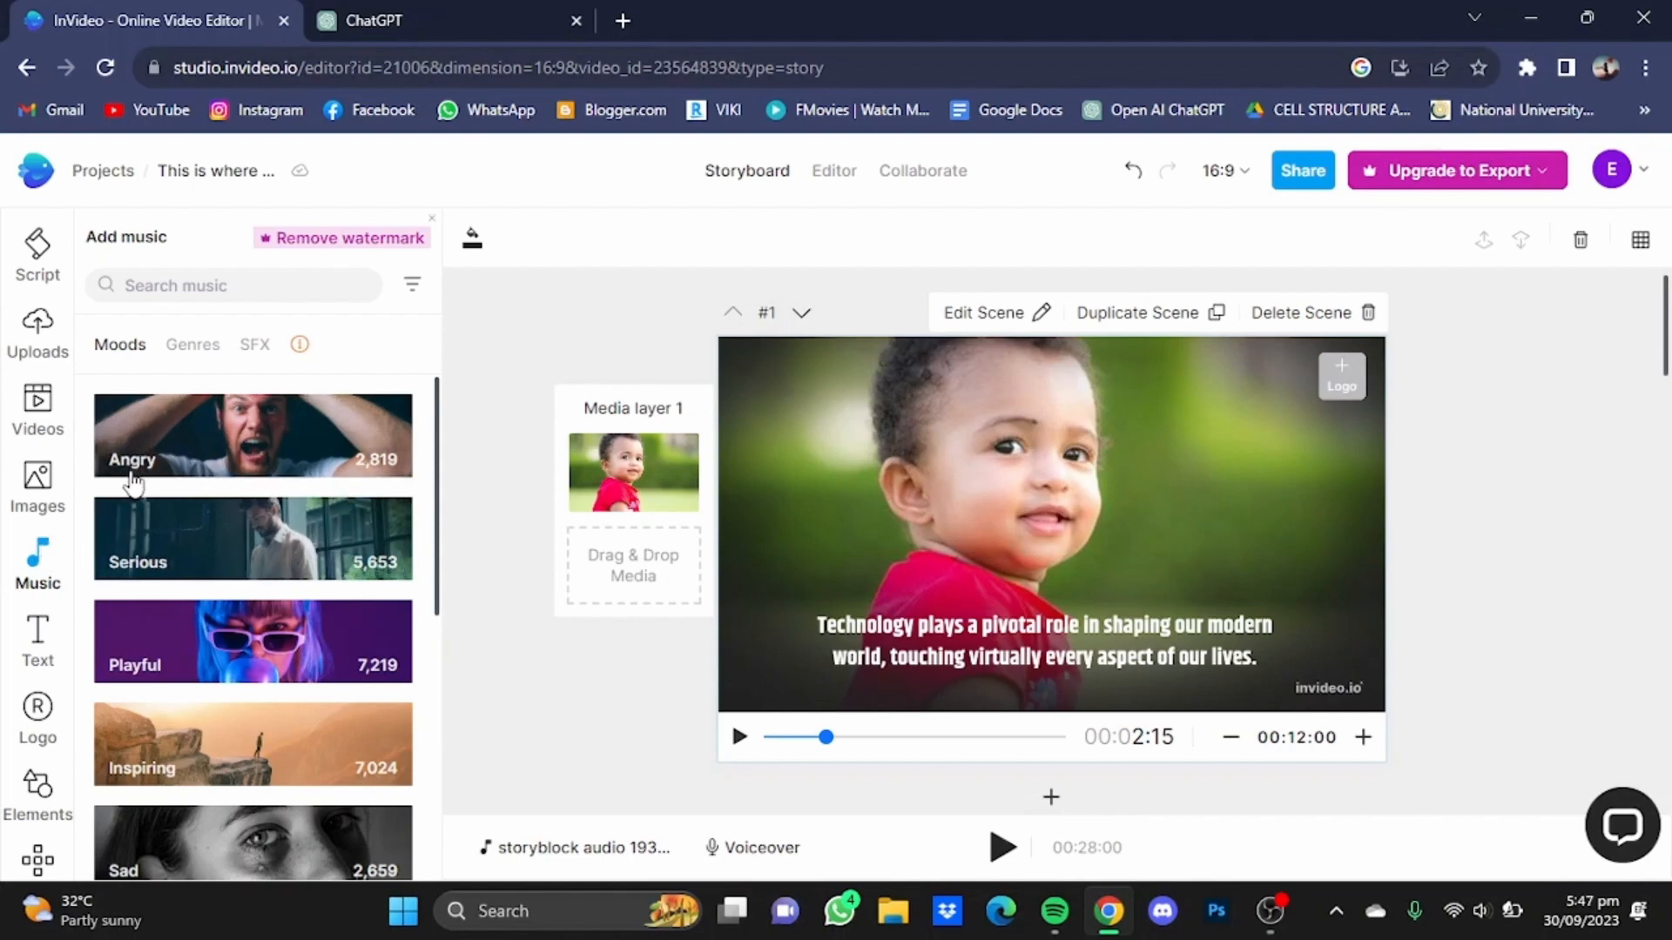
{"action": "left_click", "coordinate": [38, 646]}
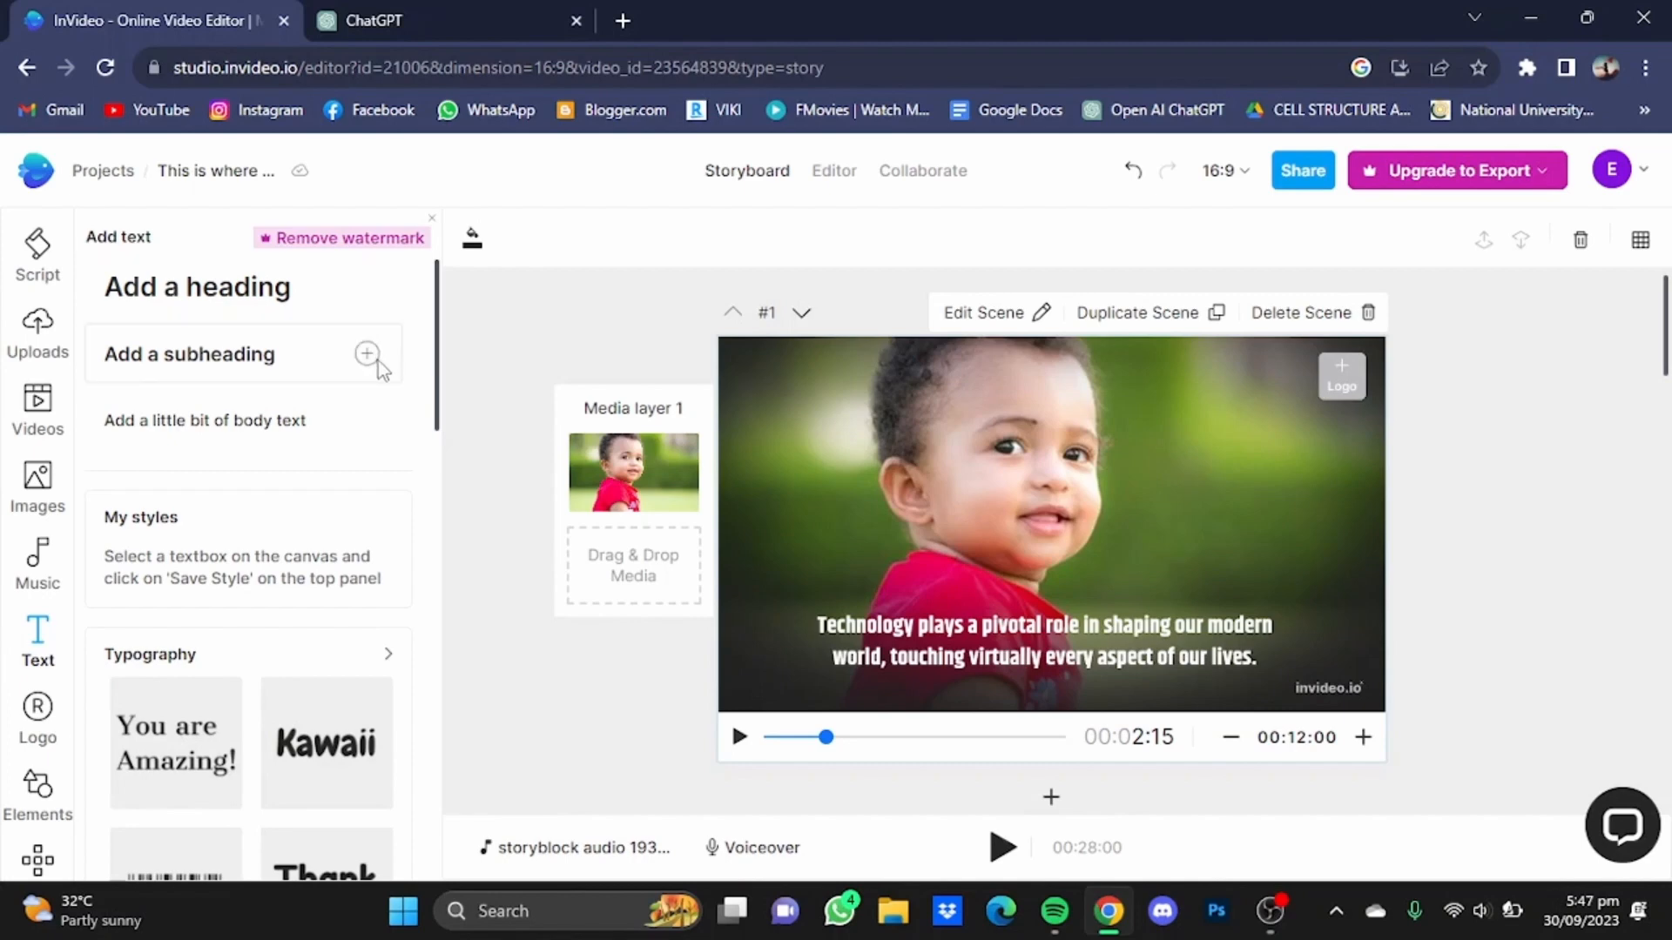
{"action": "left_click", "coordinate": [366, 293]}
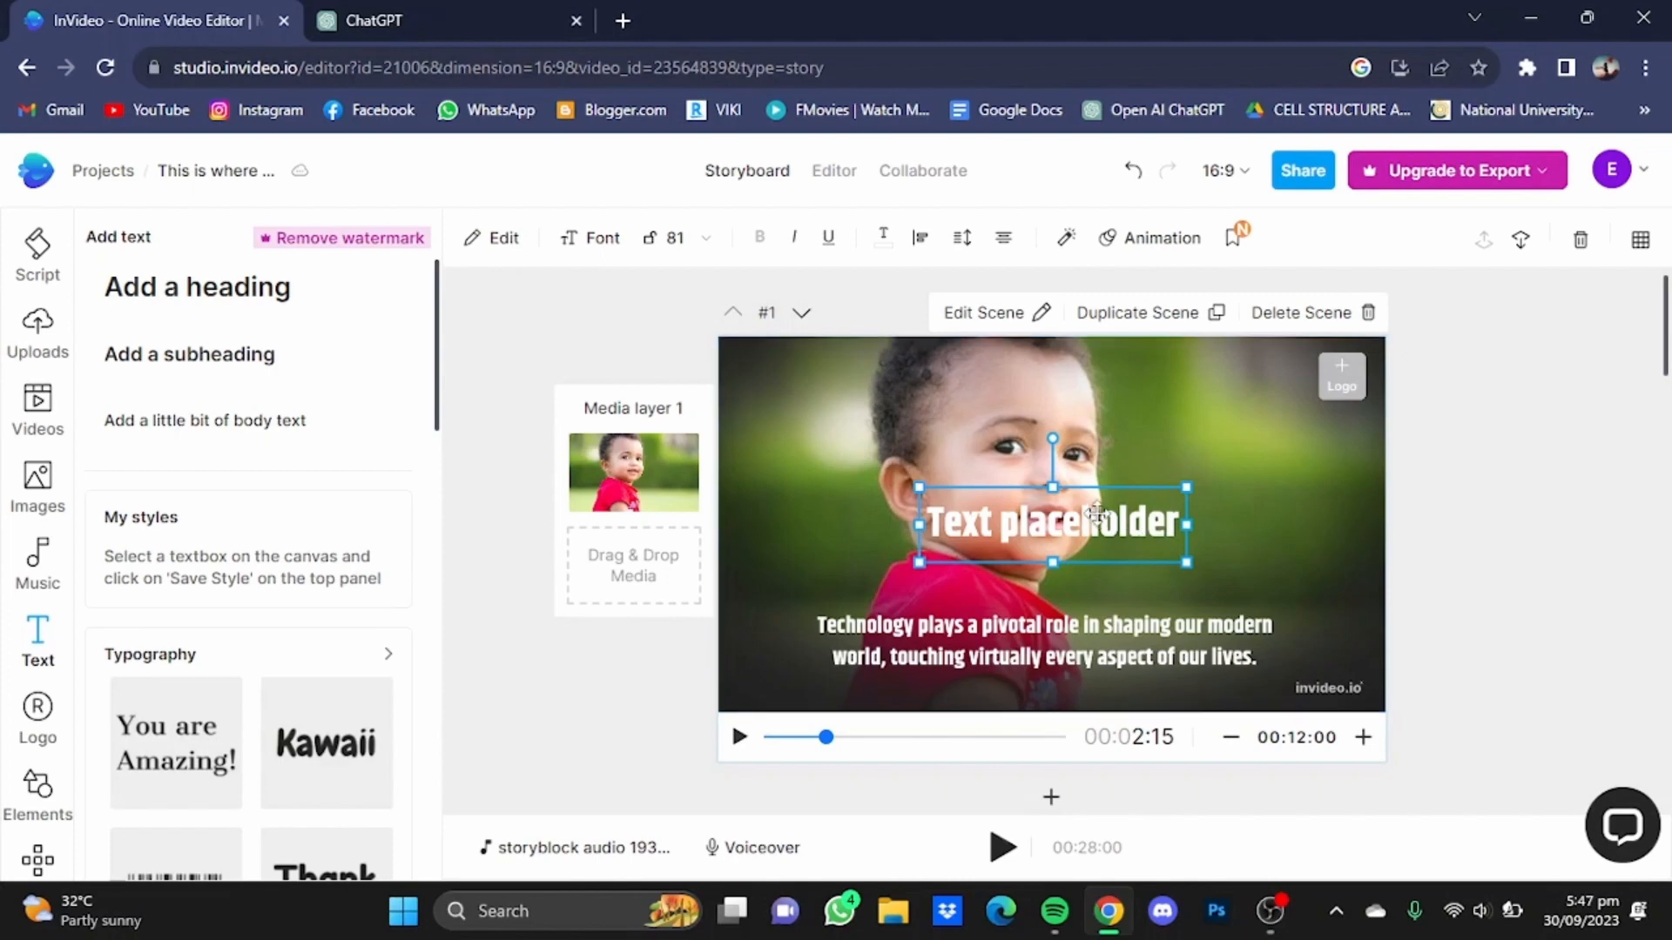
{"action": "key", "text": "Delete"}
Step: Browse the text style presets, the logo upload area, and the library of stickers, shapes, overlays and masks
{"action": "scroll", "coordinate": [163, 432], "scroll_direction": "down", "scroll_amount": 3}
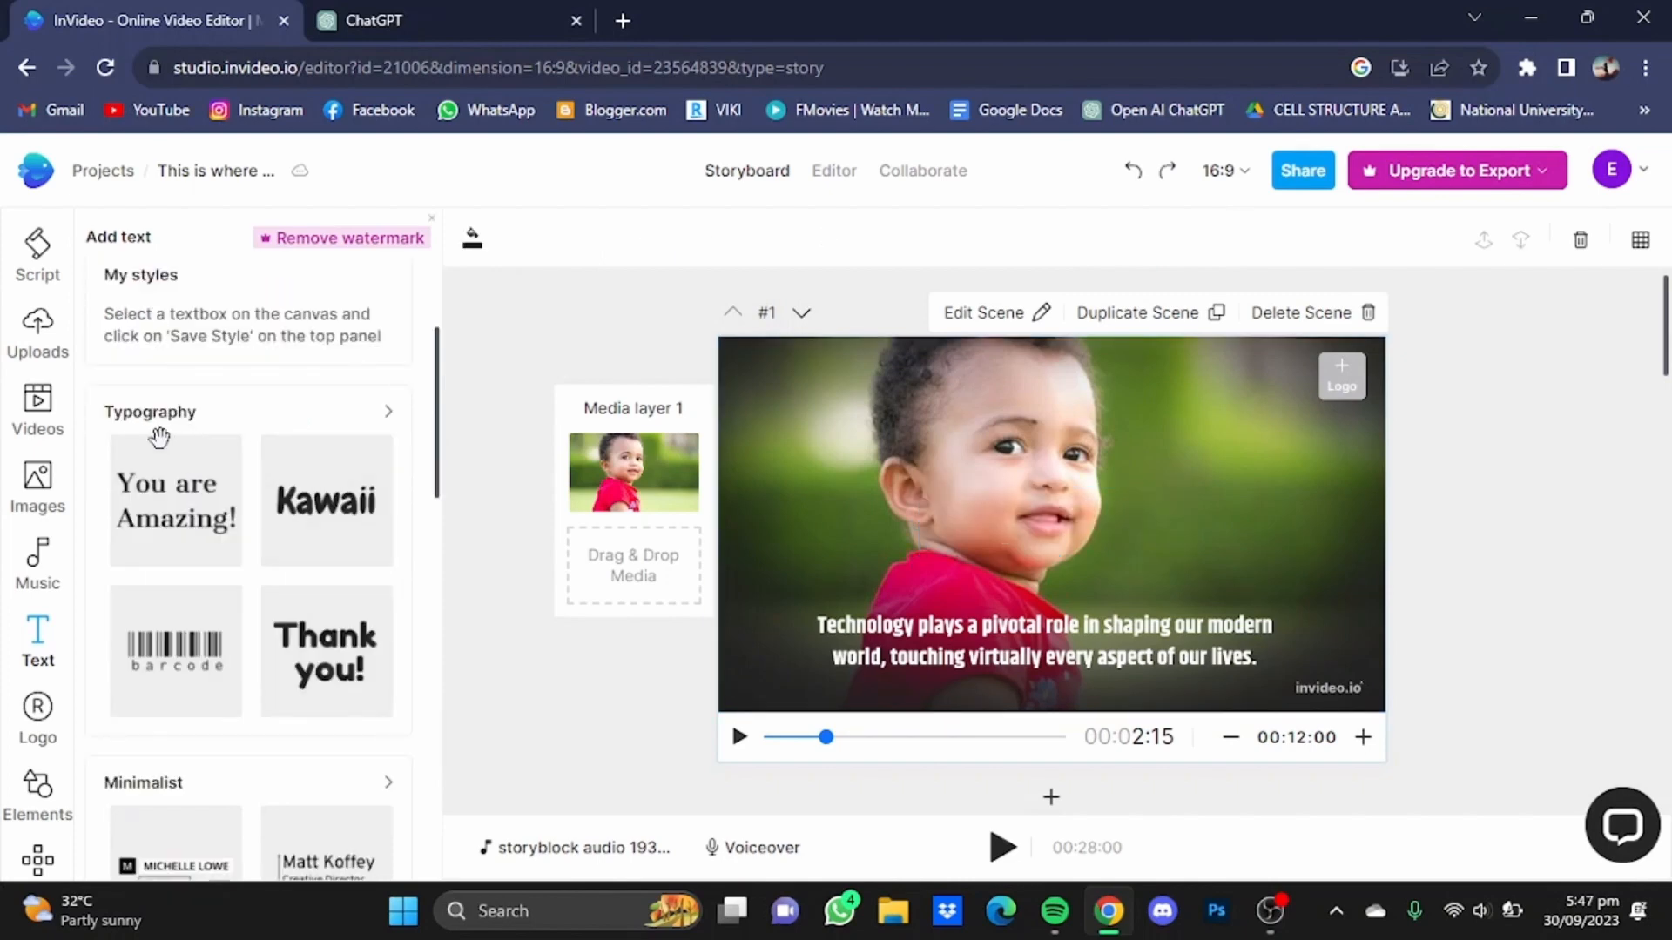
{"action": "left_click_drag", "start_coordinate": [437, 489], "coordinate": [436, 604]}
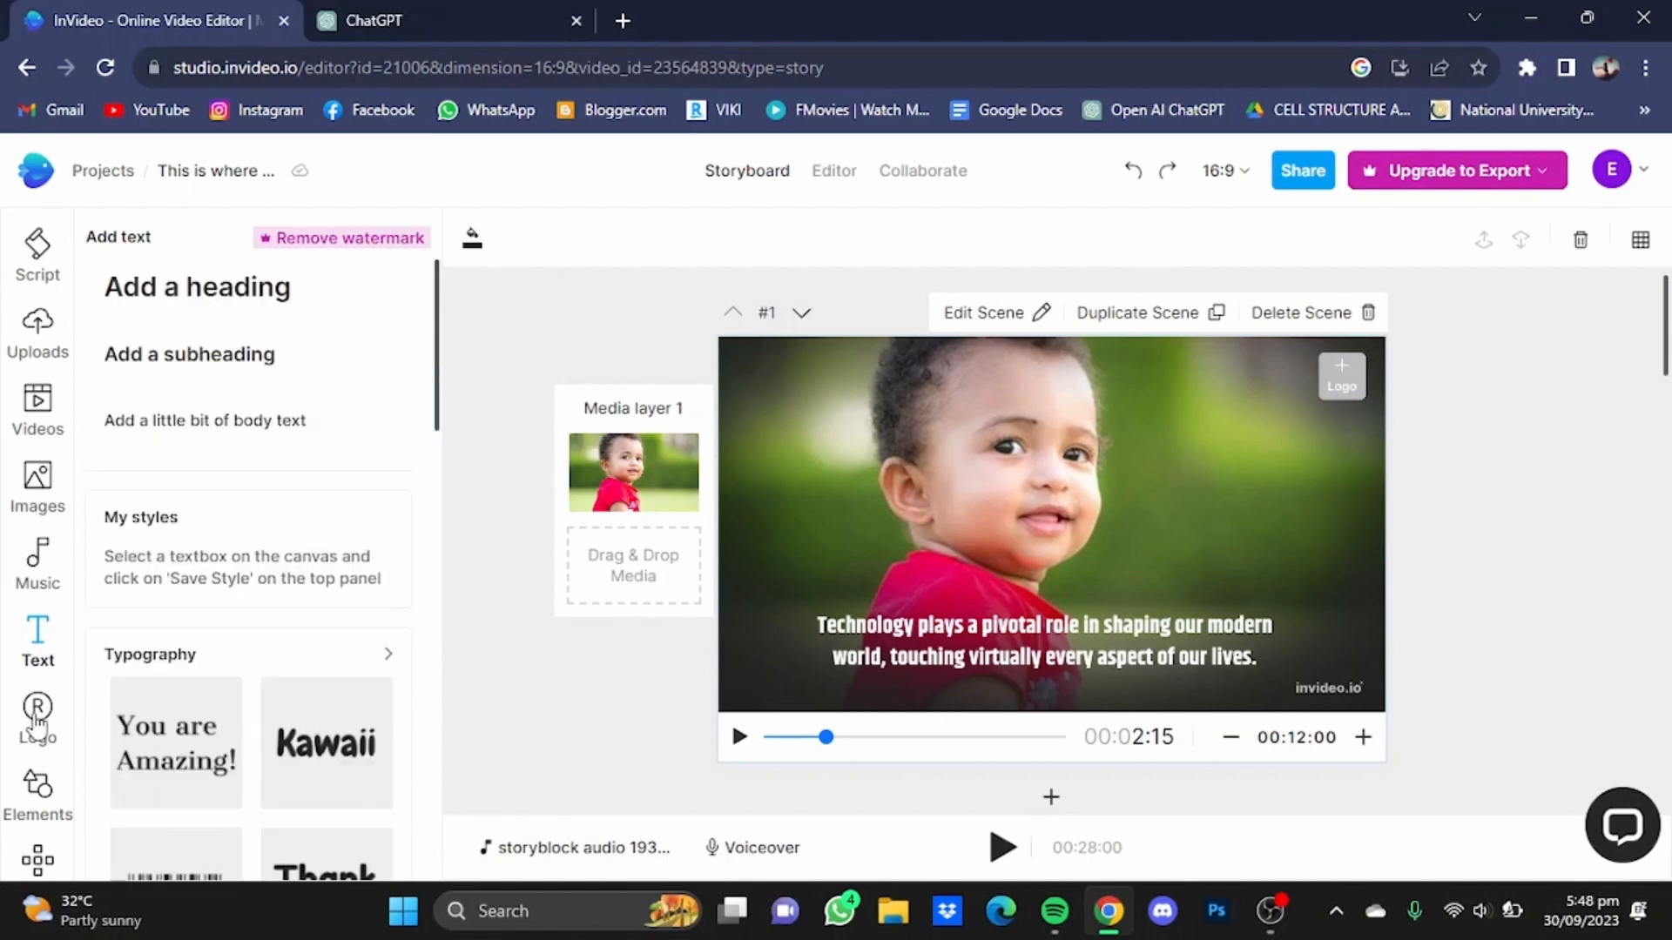
{"action": "left_click", "coordinate": [36, 722]}
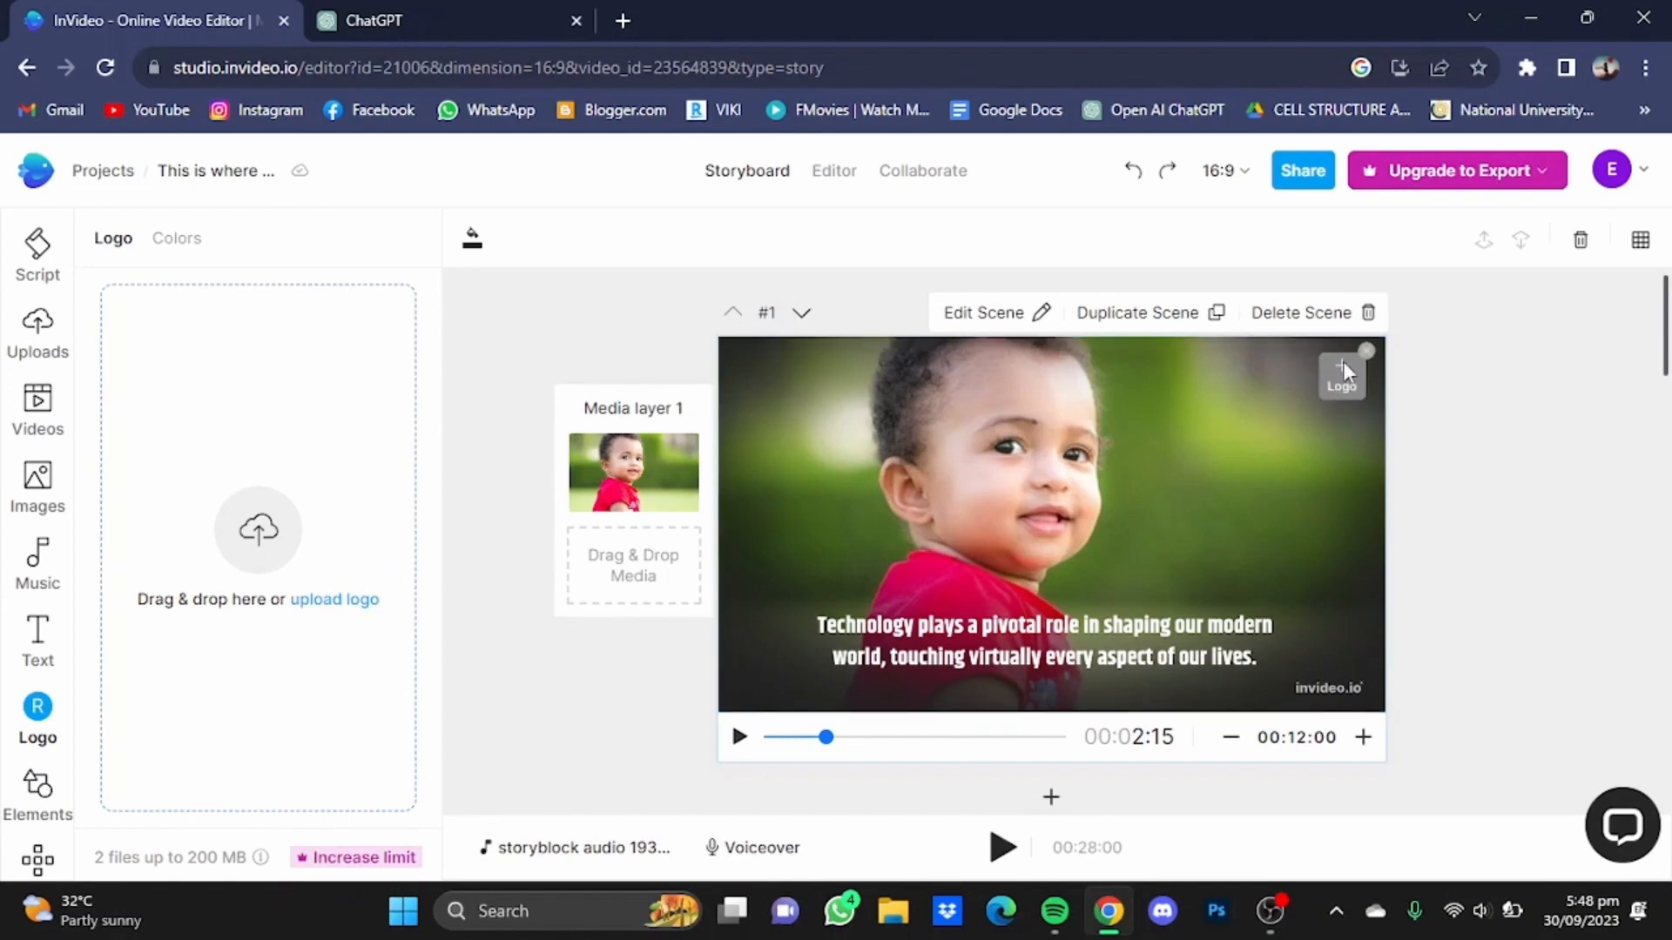
{"action": "left_click", "coordinate": [38, 789]}
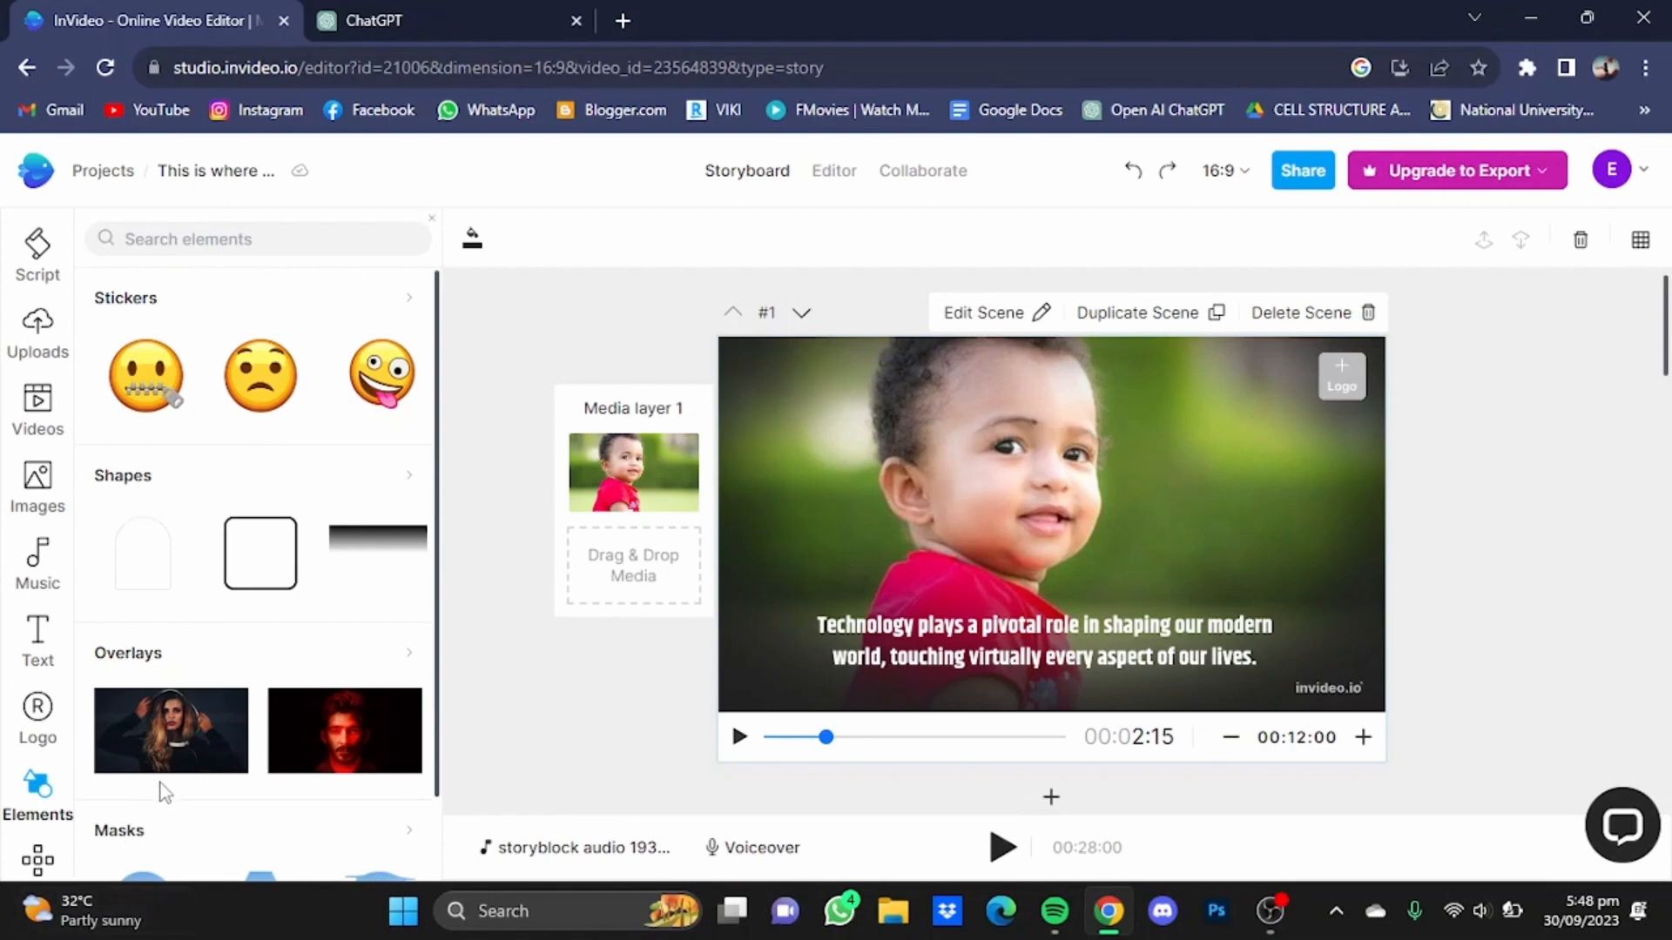
Step: Replace the child photo in scene 1 with the tractor stock image and stretch it to fill the whole frame
{"action": "left_click", "coordinate": [38, 484]}
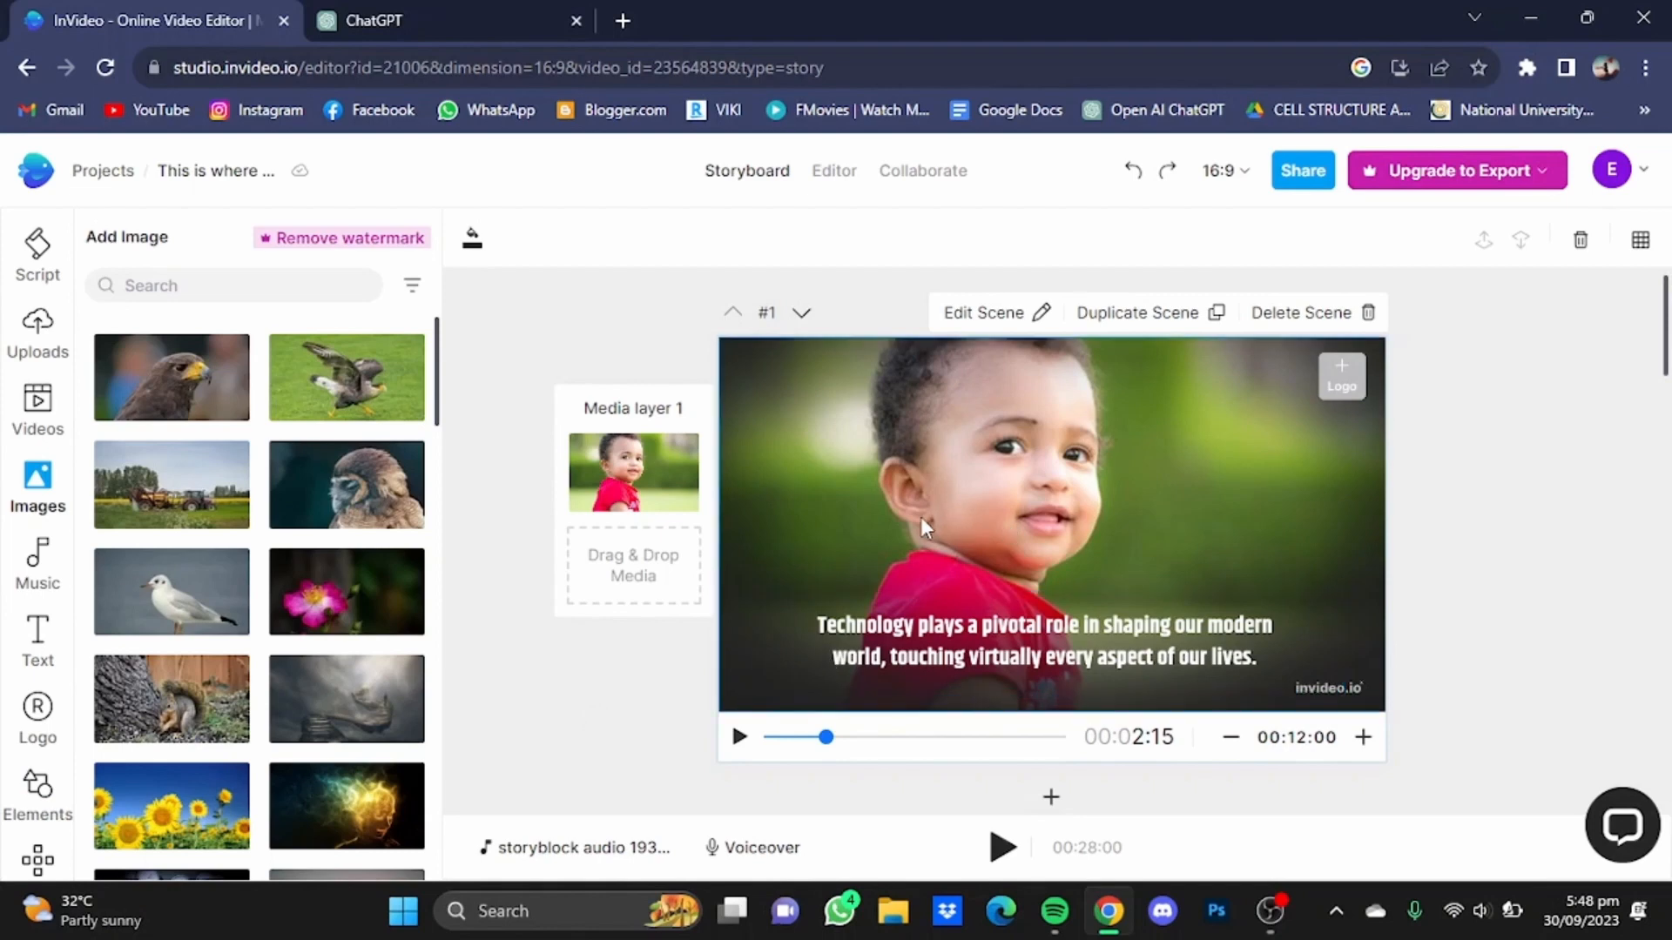
{"action": "mouse_move", "coordinate": [676, 467]}
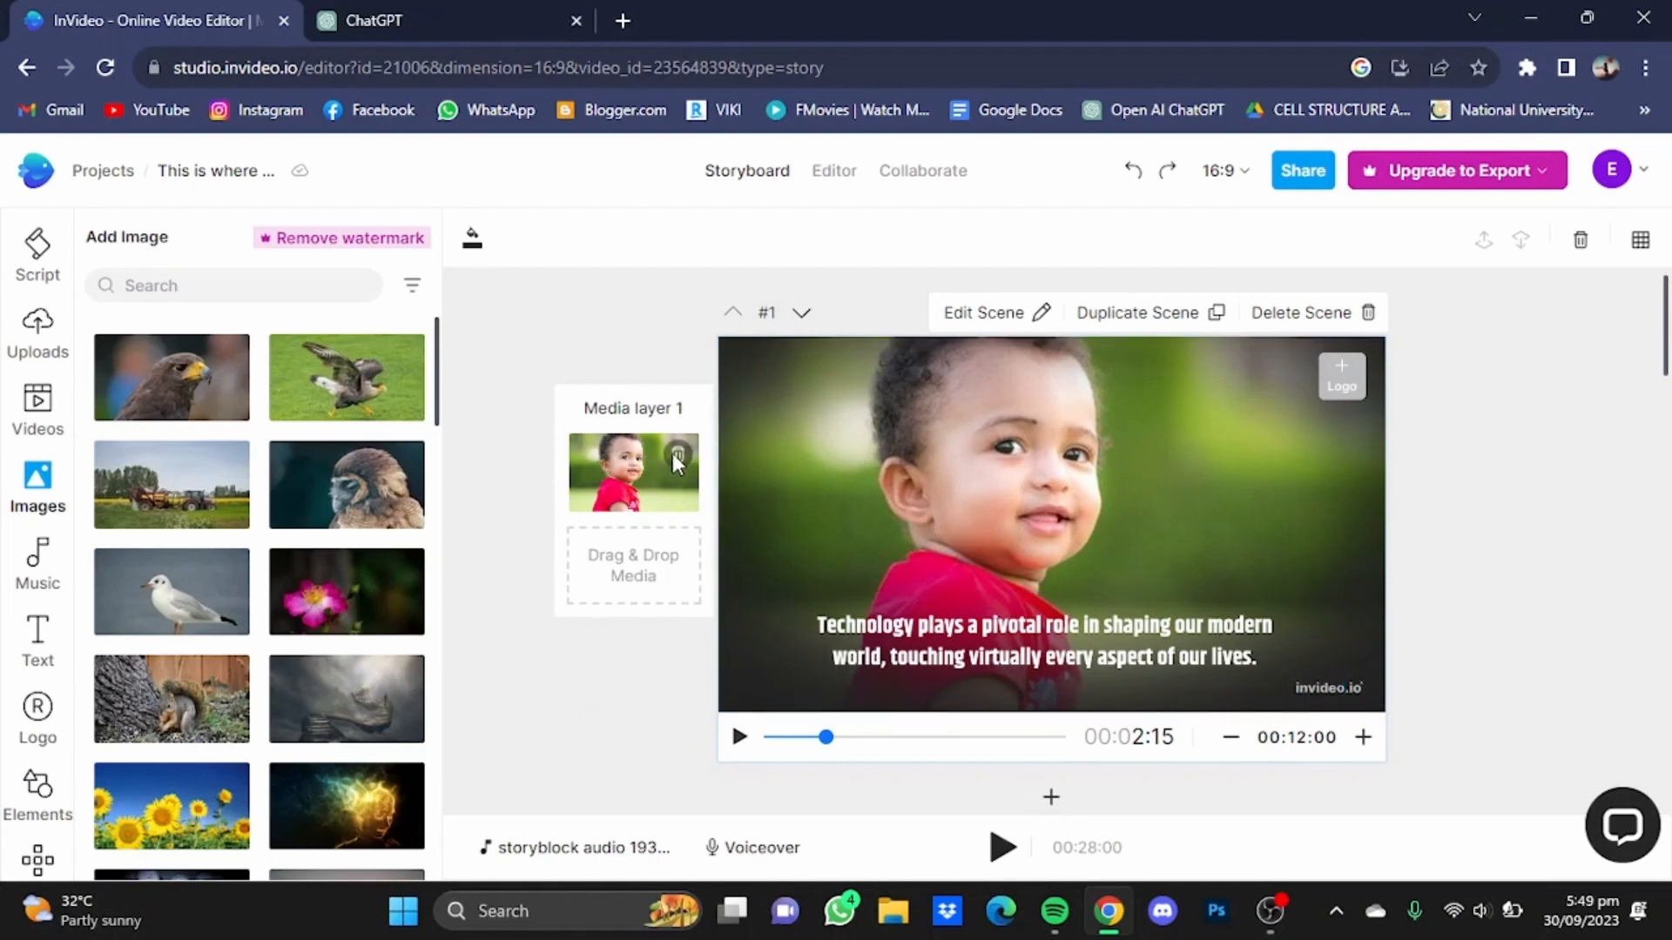
{"action": "left_click", "coordinate": [676, 454]}
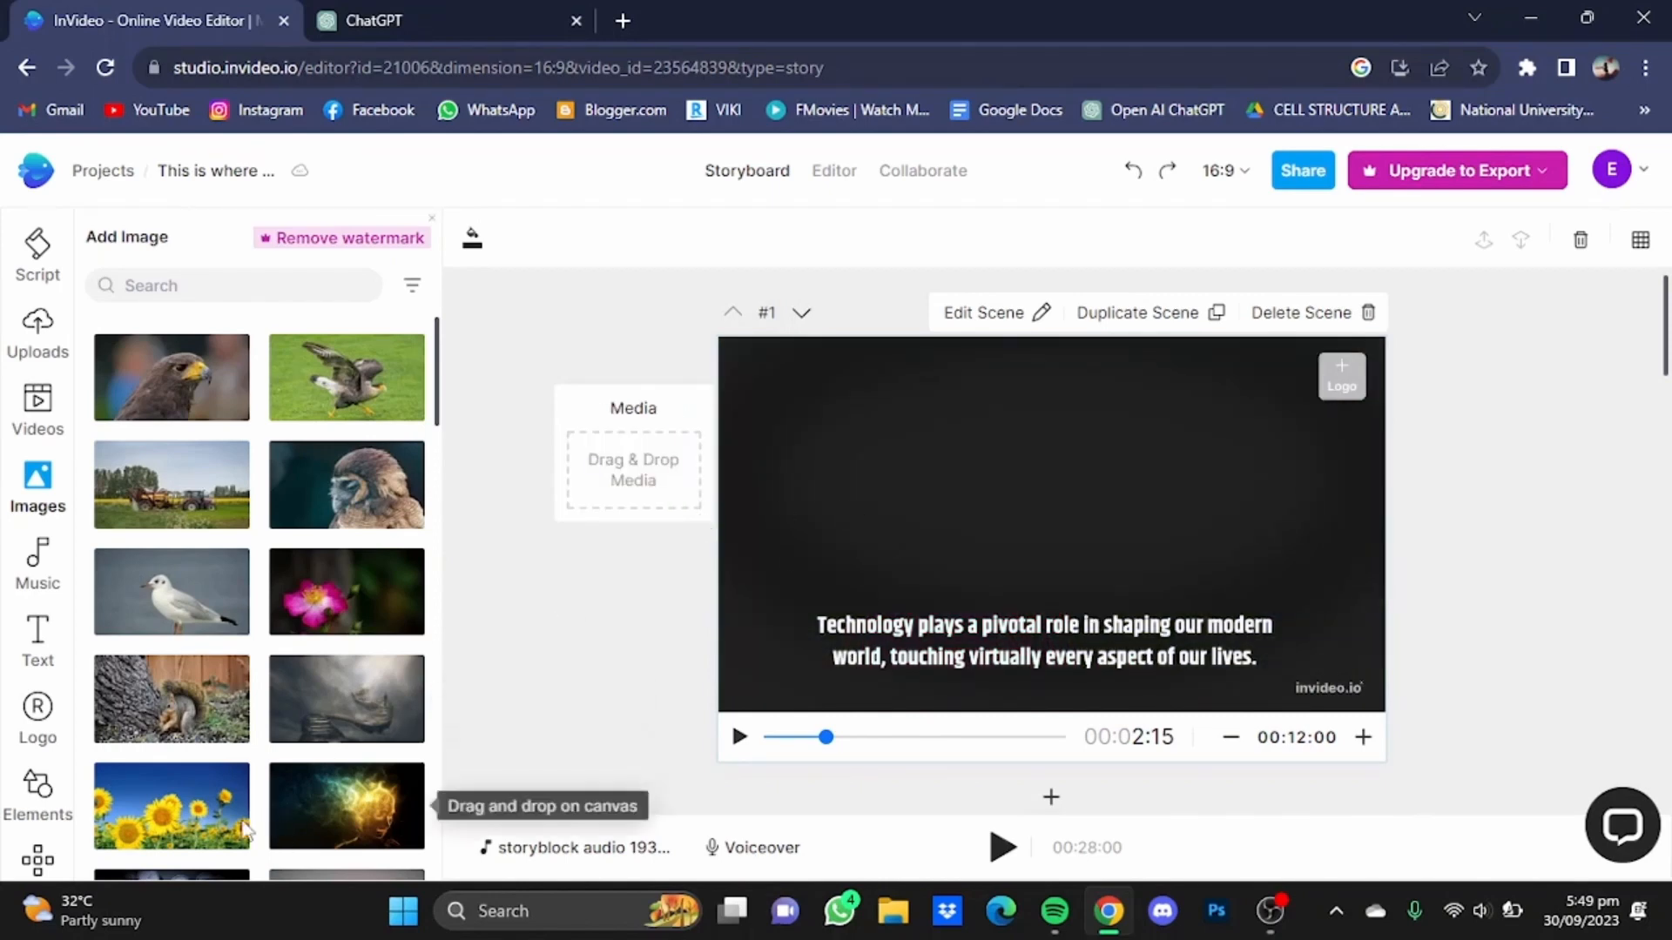
{"action": "left_click", "coordinate": [227, 513]}
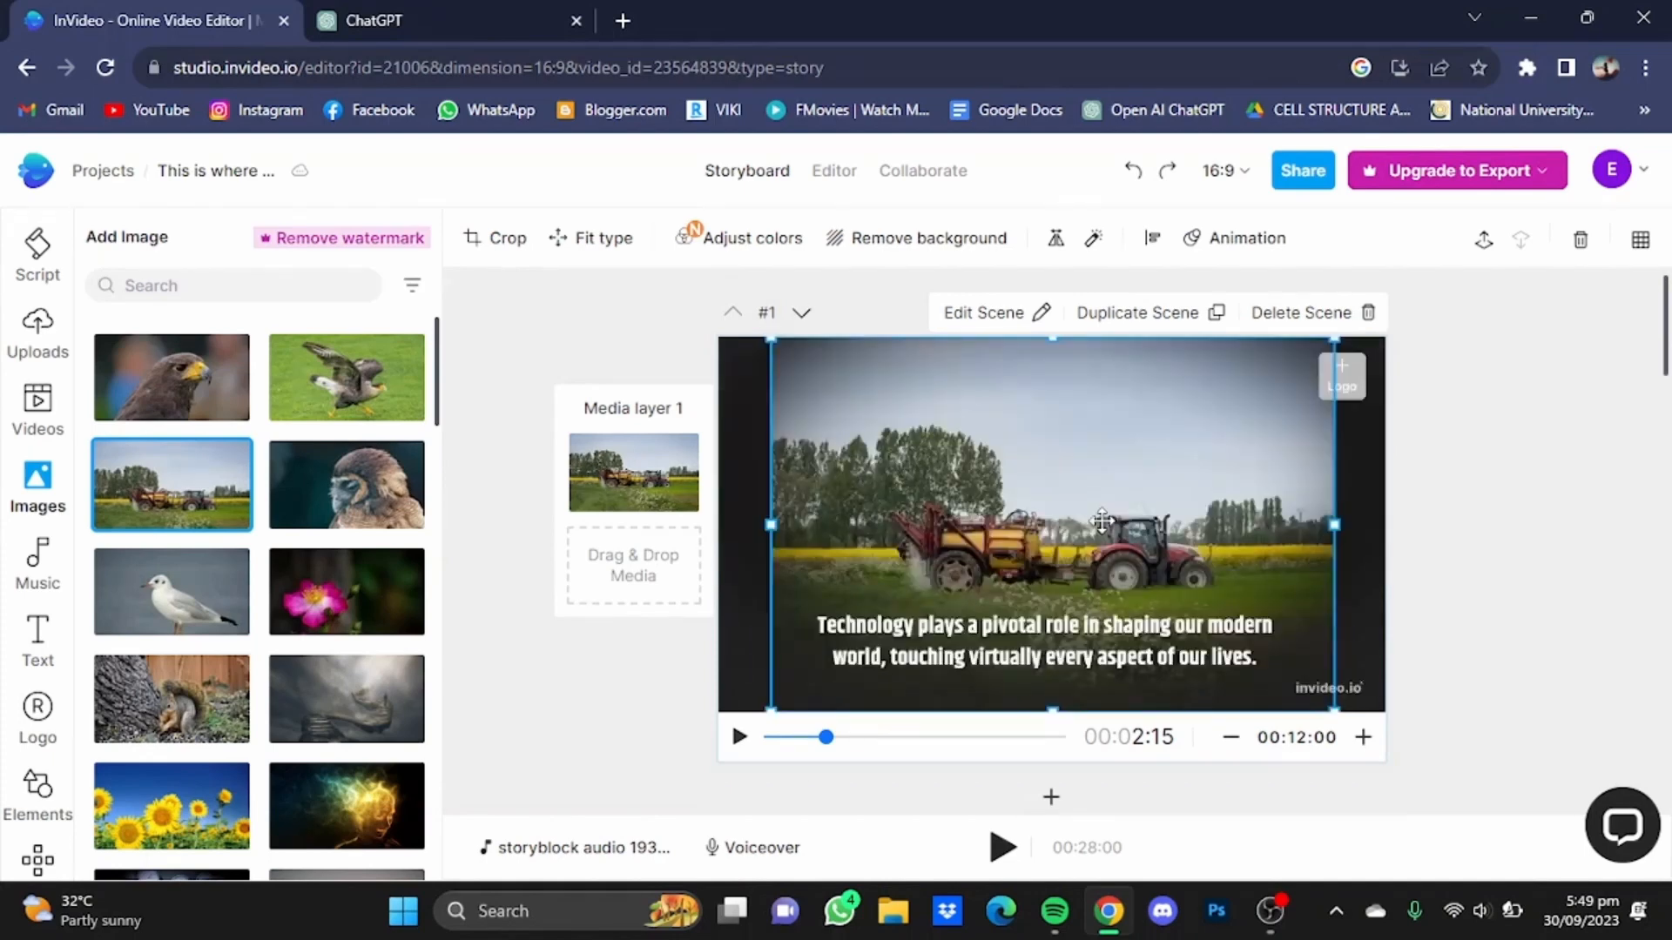
{"action": "left_click_drag", "start_coordinate": [768, 525], "coordinate": [719, 524]}
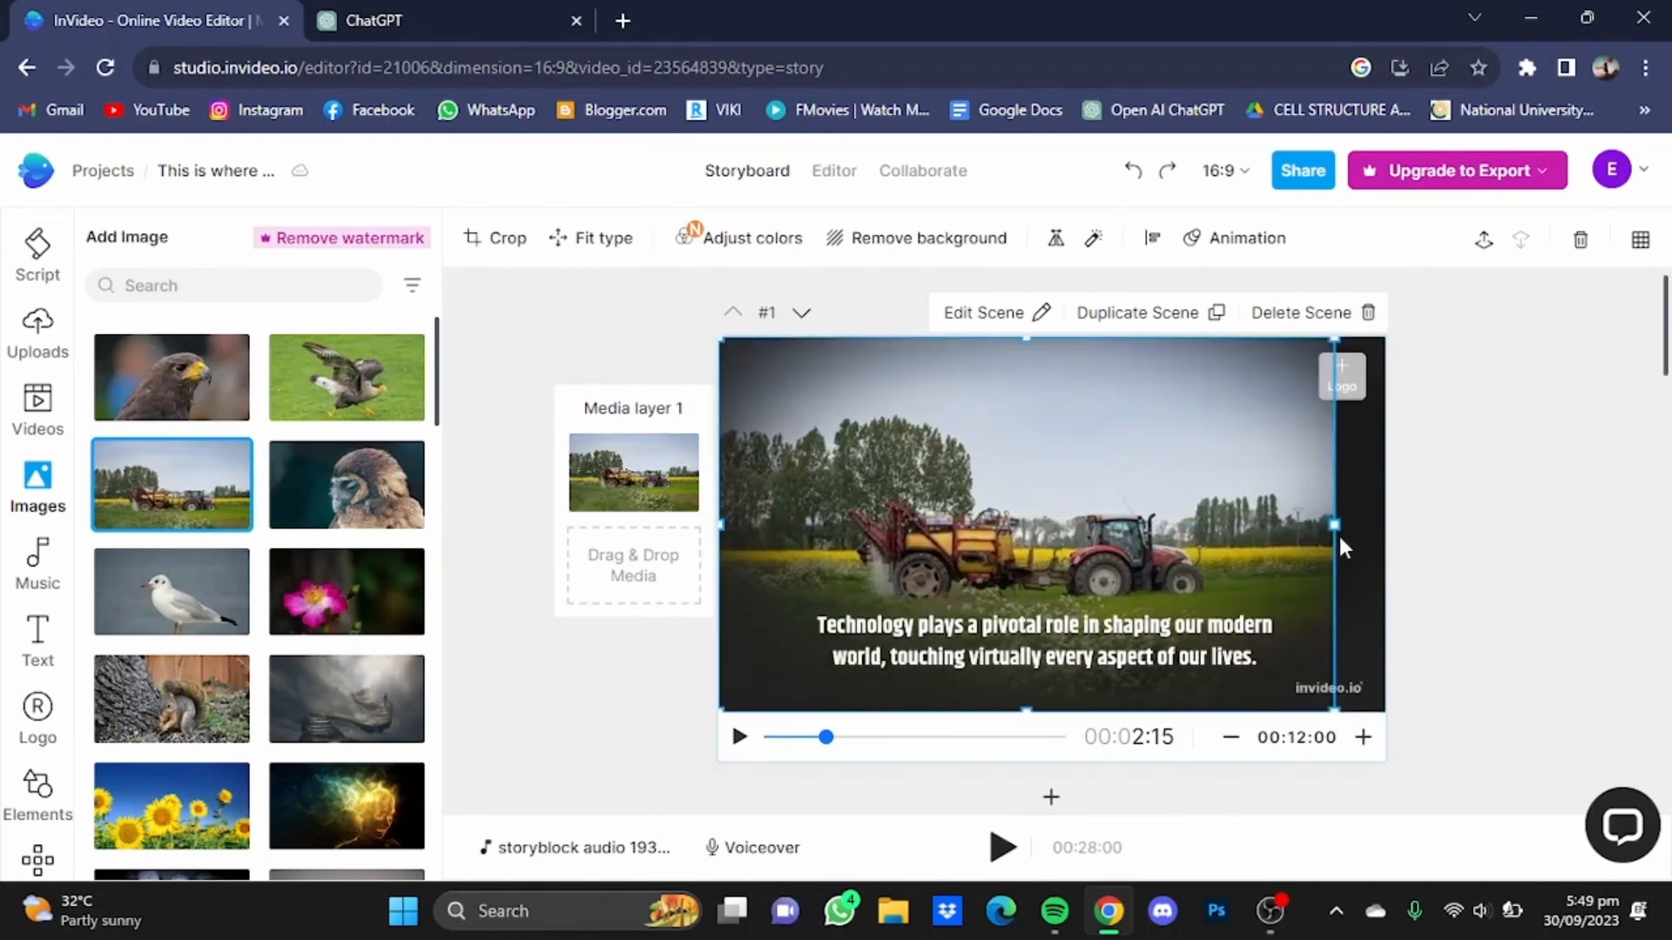
{"action": "left_click_drag", "start_coordinate": [1333, 525], "coordinate": [1386, 525]}
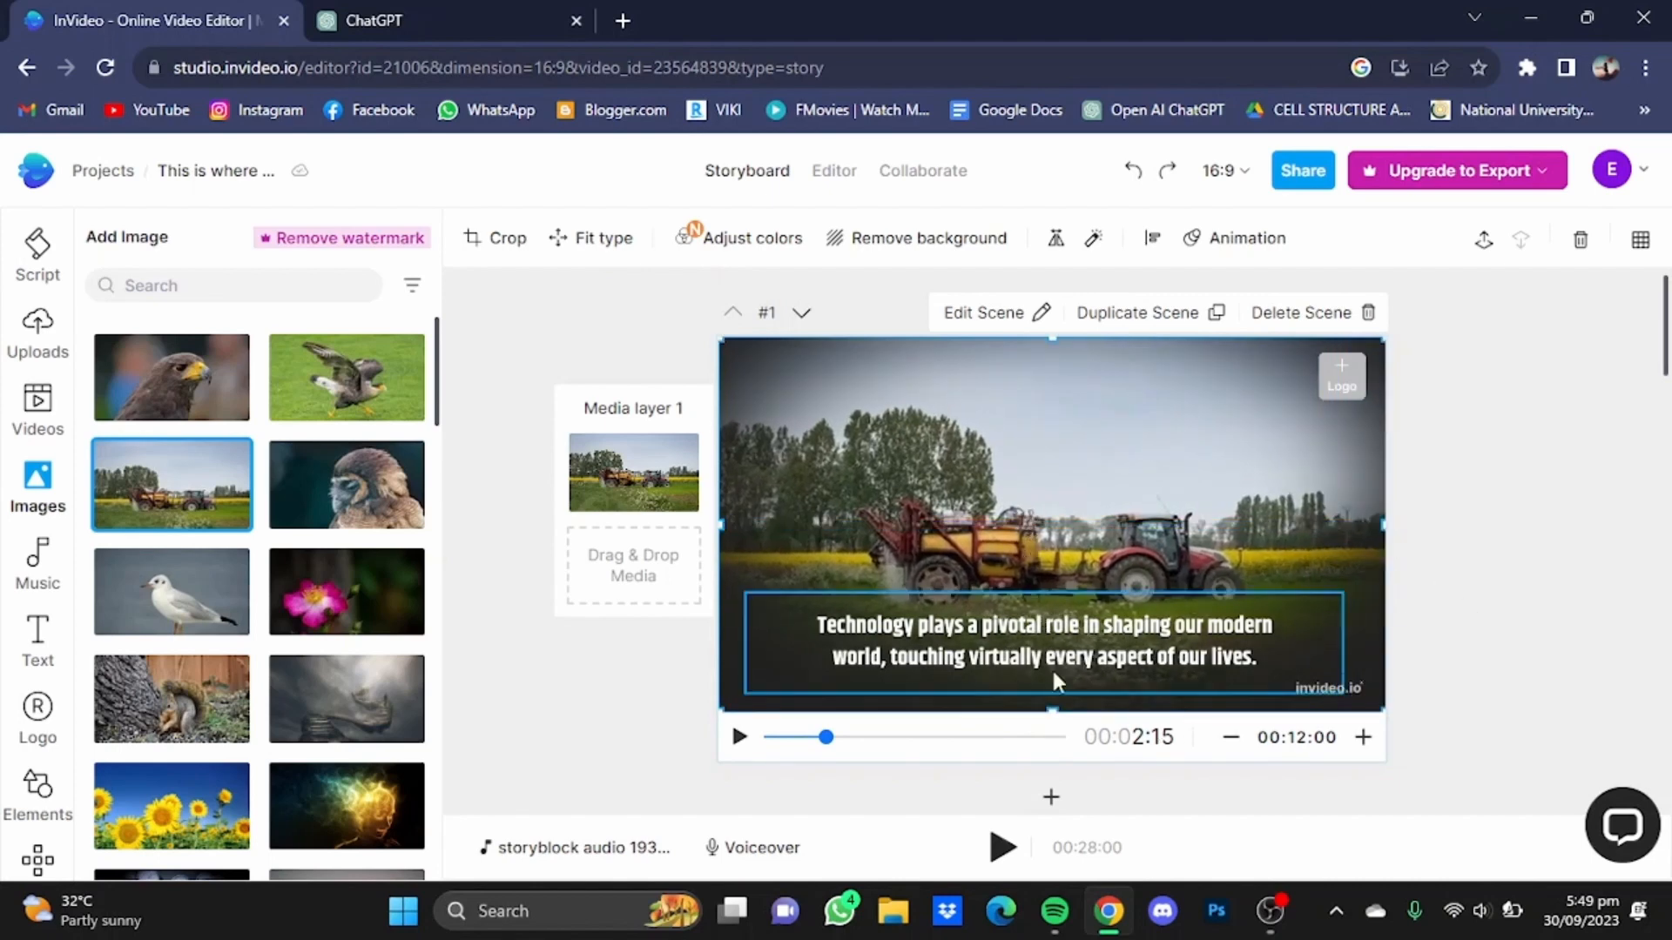
Step: Underline the scene 1 caption and view its text, font and fill options
{"action": "left_click", "coordinate": [1060, 642]}
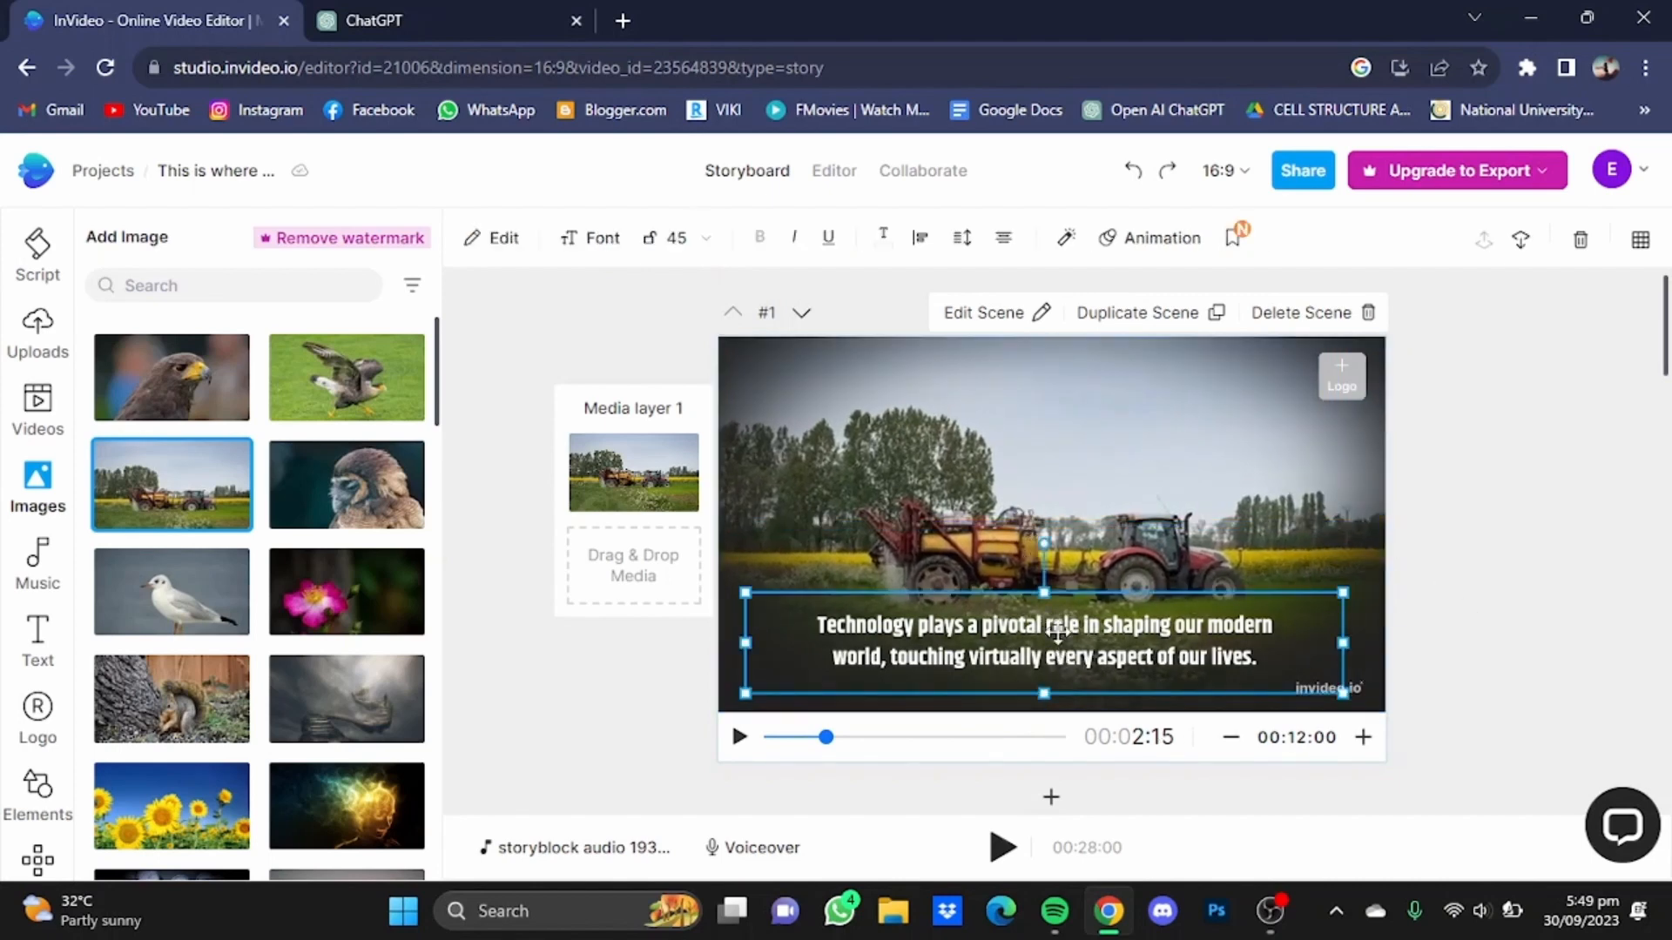
{"action": "left_click", "coordinate": [502, 244]}
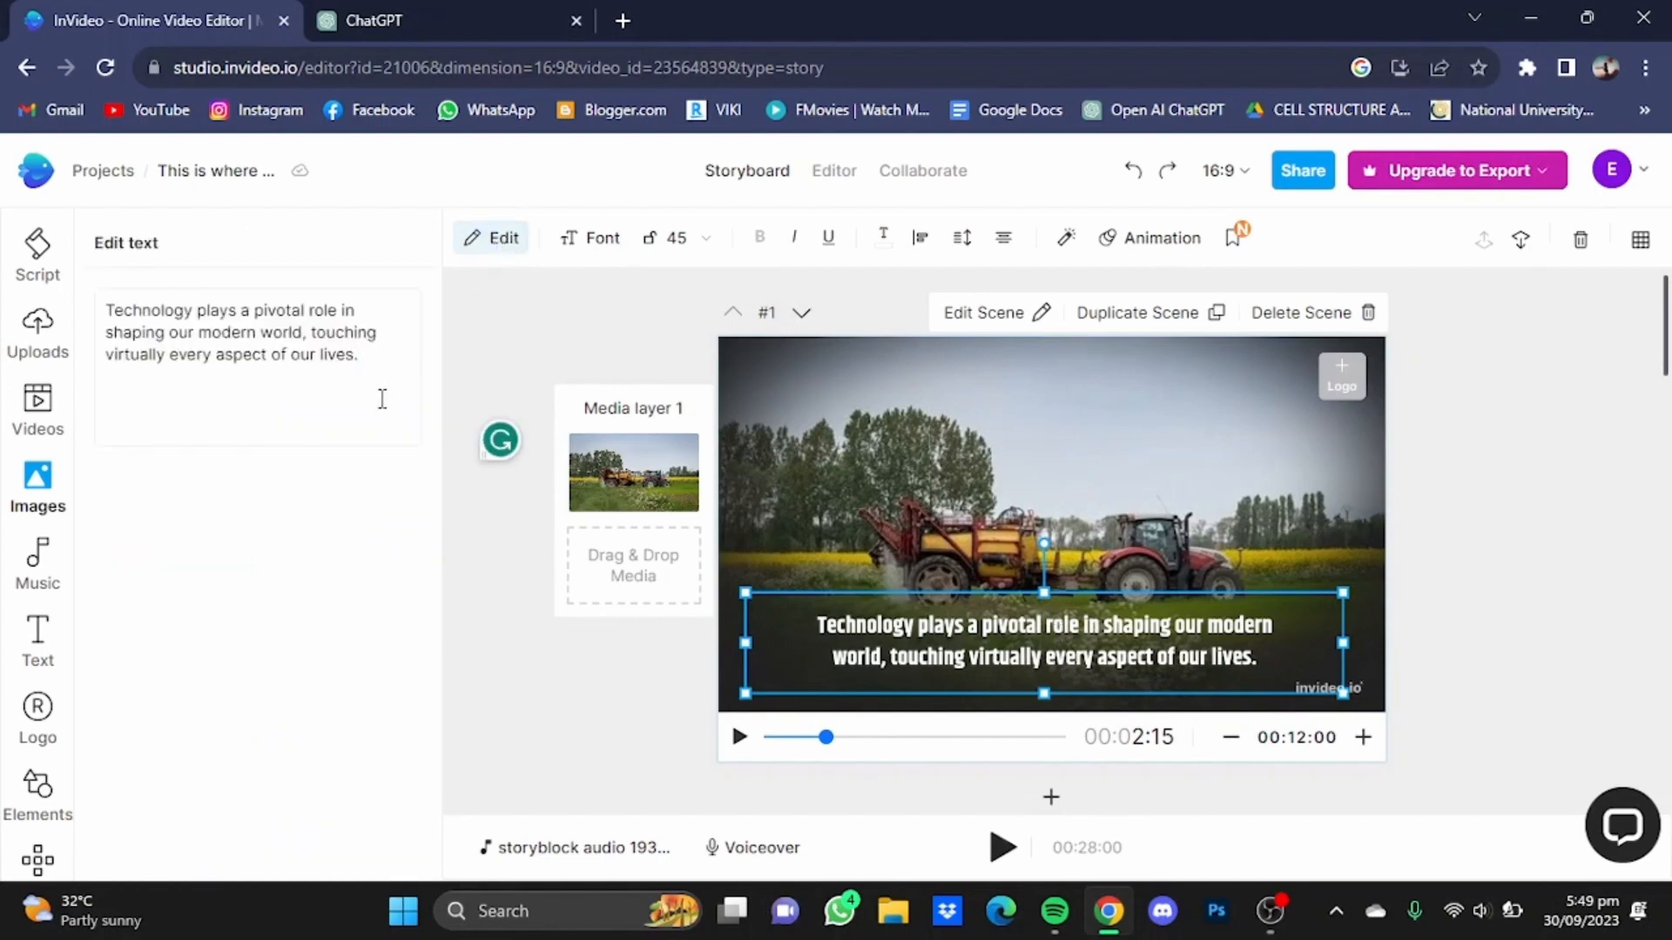
{"action": "left_click", "coordinate": [594, 238]}
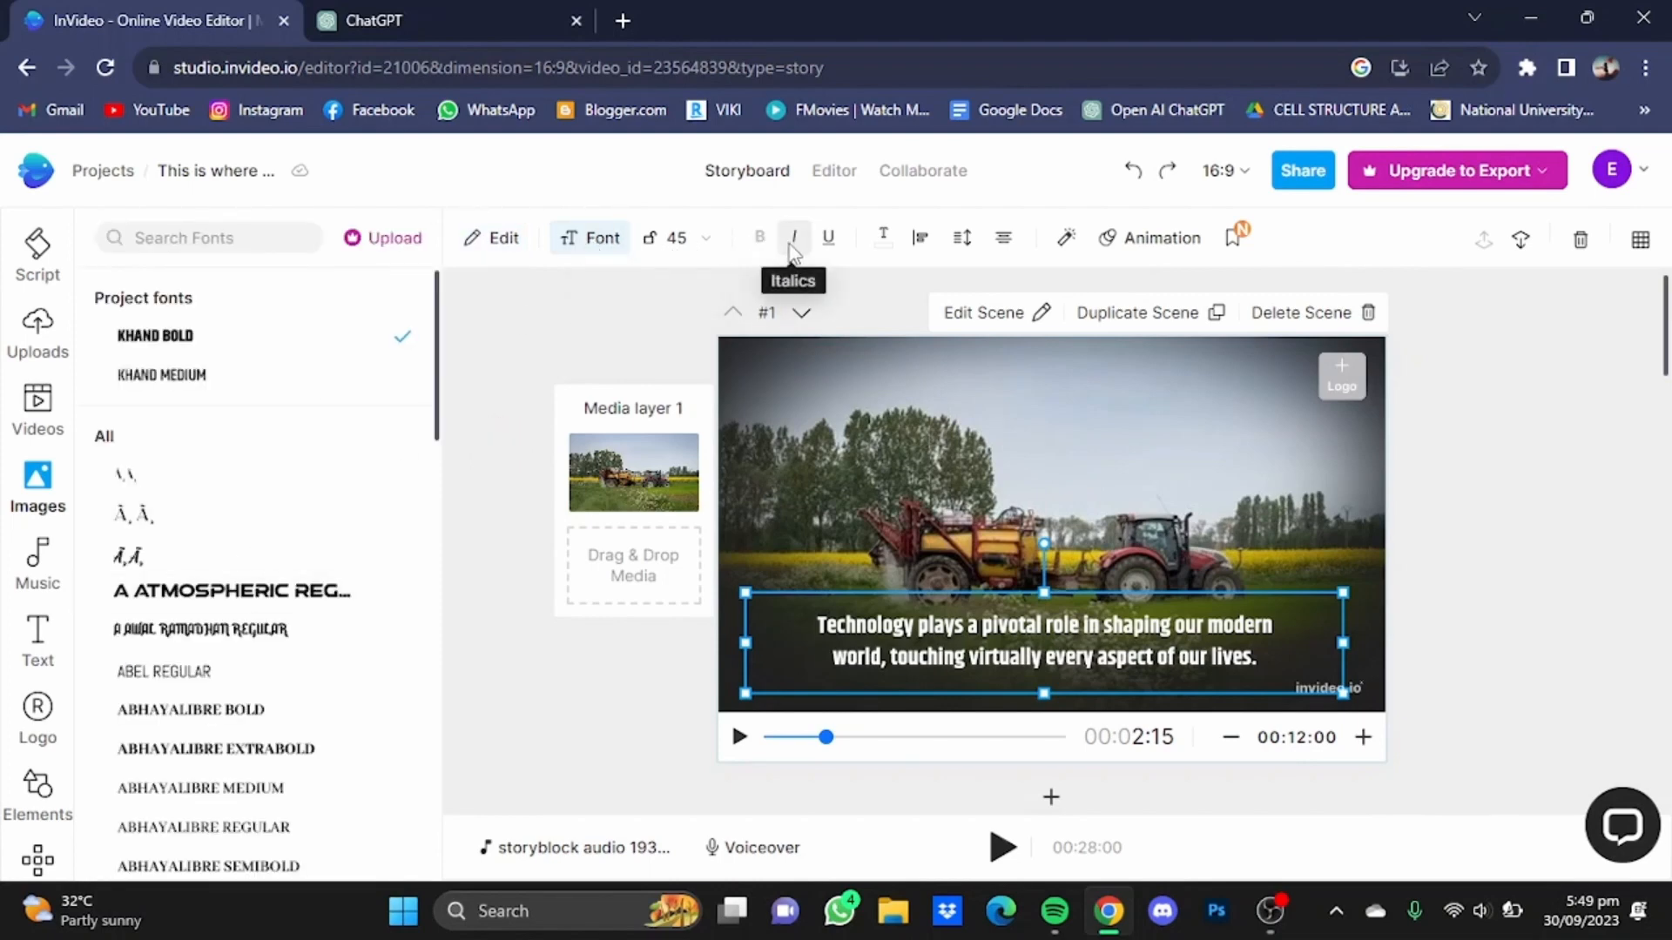
{"action": "left_click", "coordinate": [837, 253]}
{"action": "left_click", "coordinate": [884, 244]}
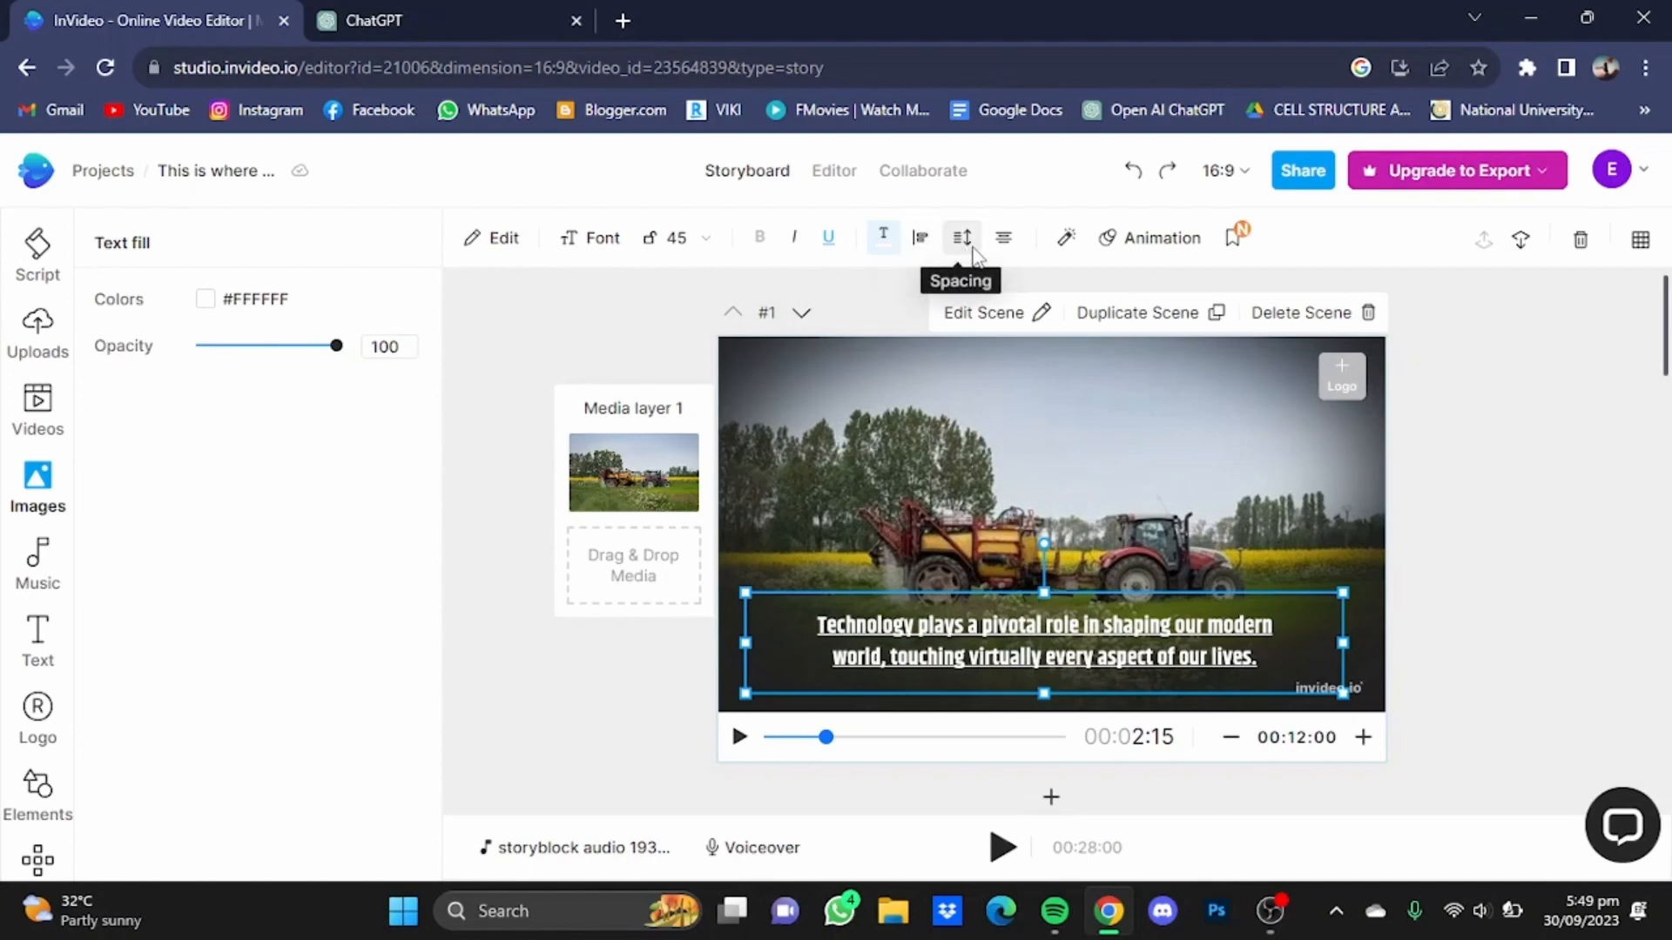
Step: Enable the text shadow and text background fill effects on the scene 1 caption, and view its animation options
{"action": "left_click", "coordinate": [1067, 239]}
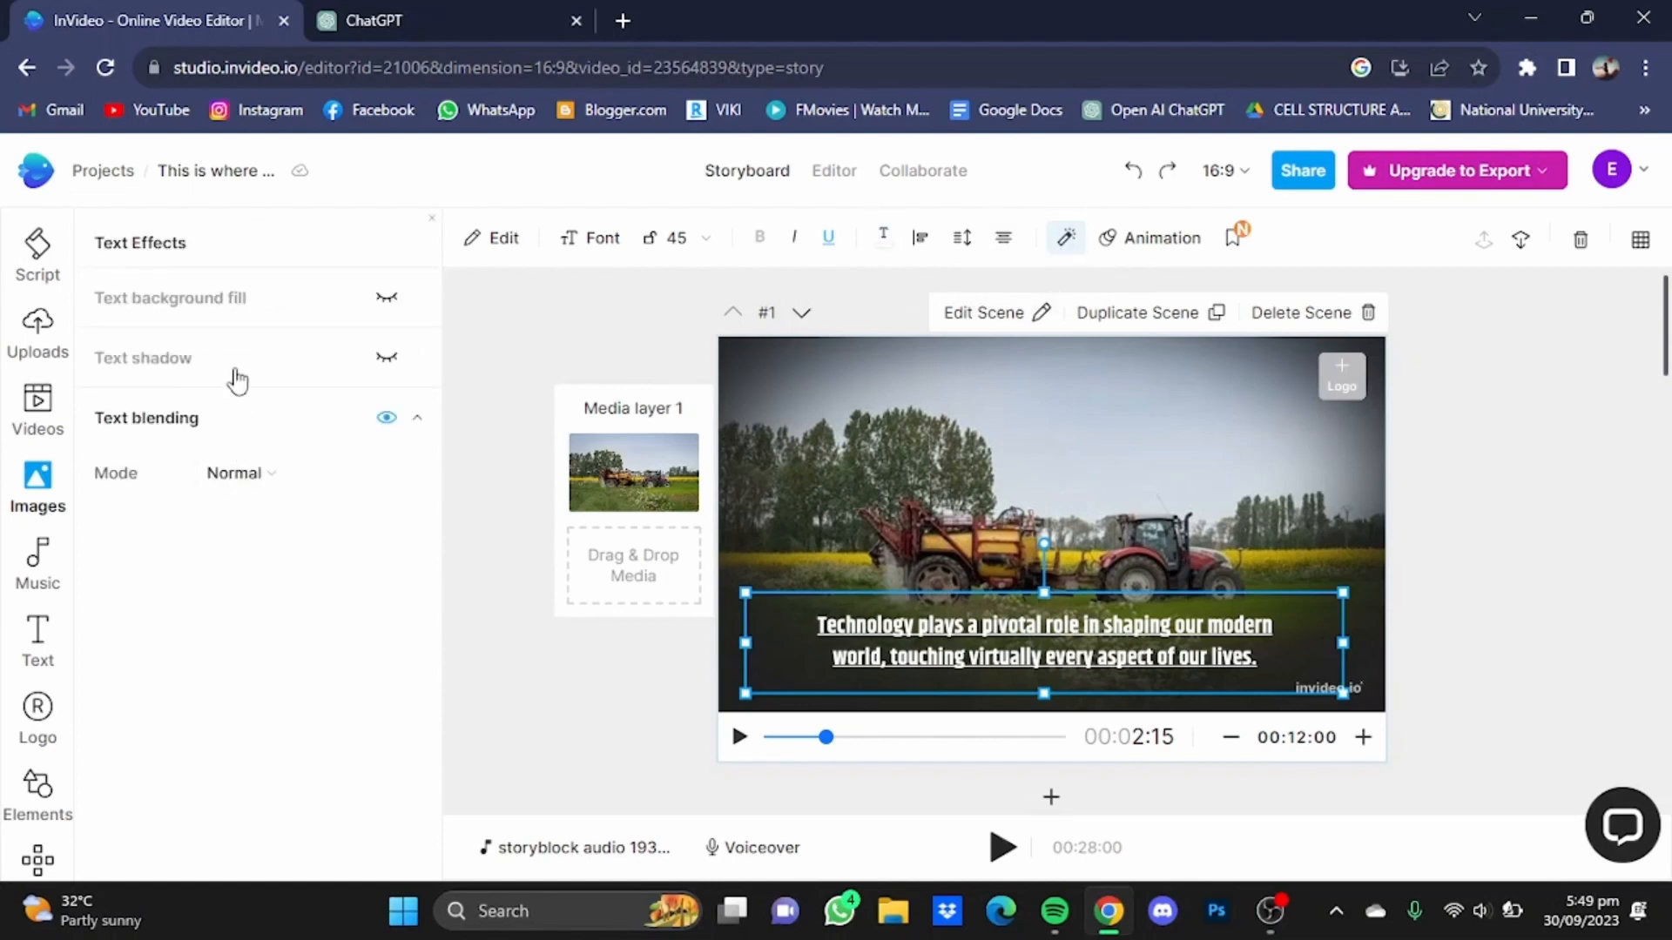
{"action": "left_click", "coordinate": [386, 358]}
{"action": "left_click", "coordinate": [389, 297]}
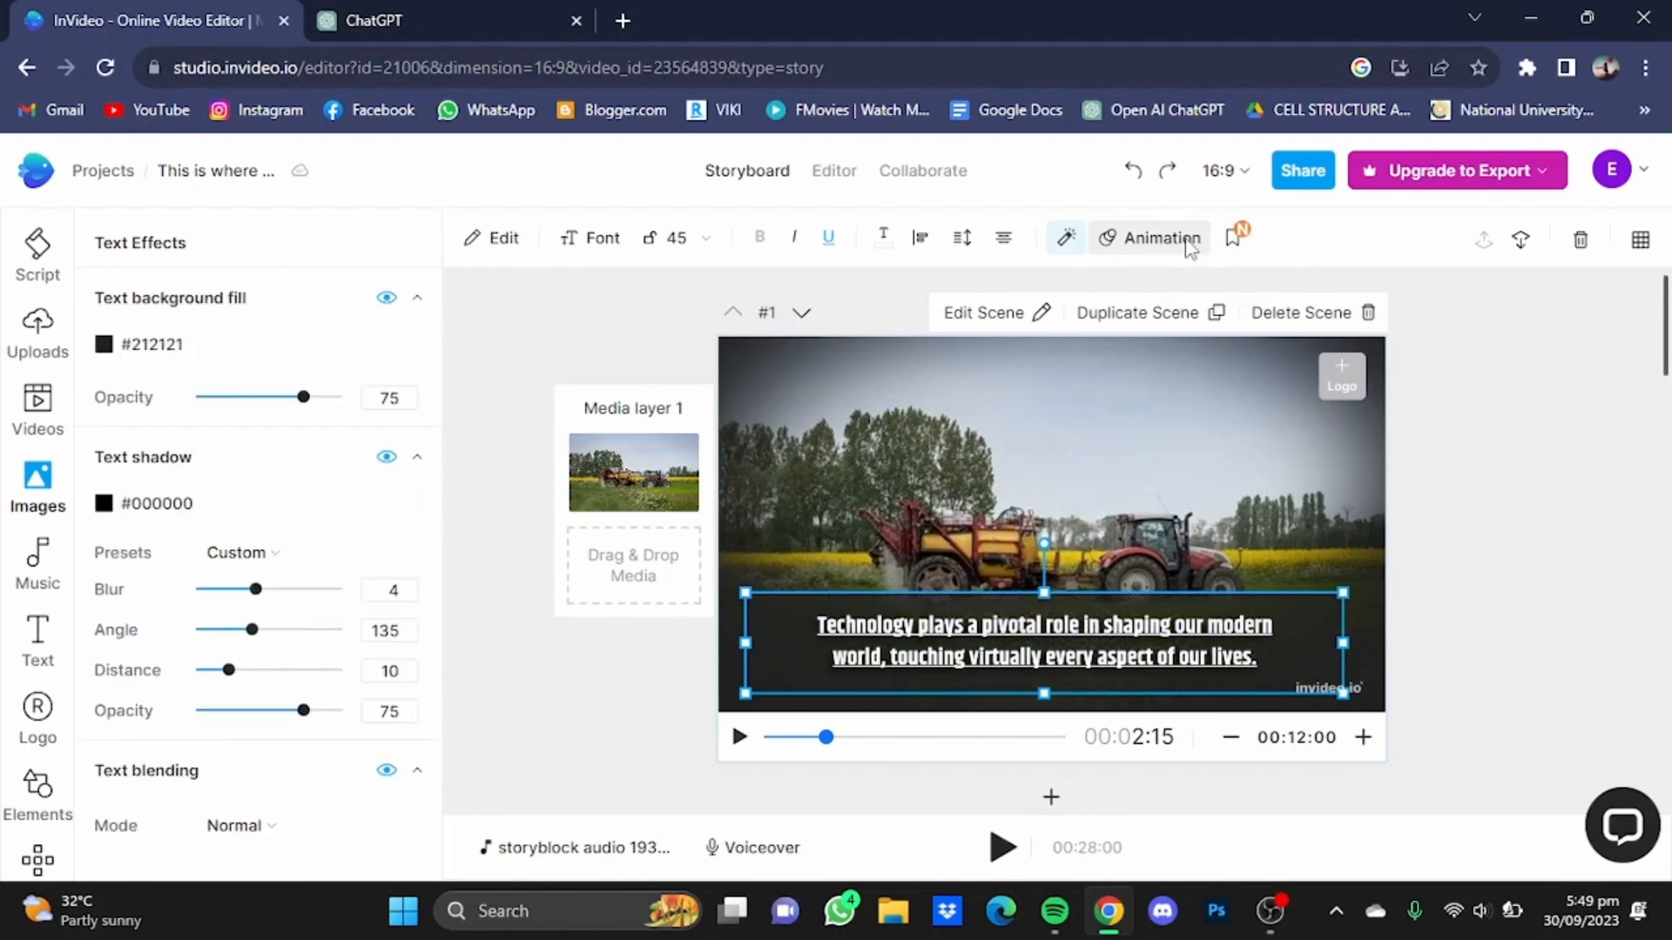
{"action": "left_click", "coordinate": [1161, 238]}
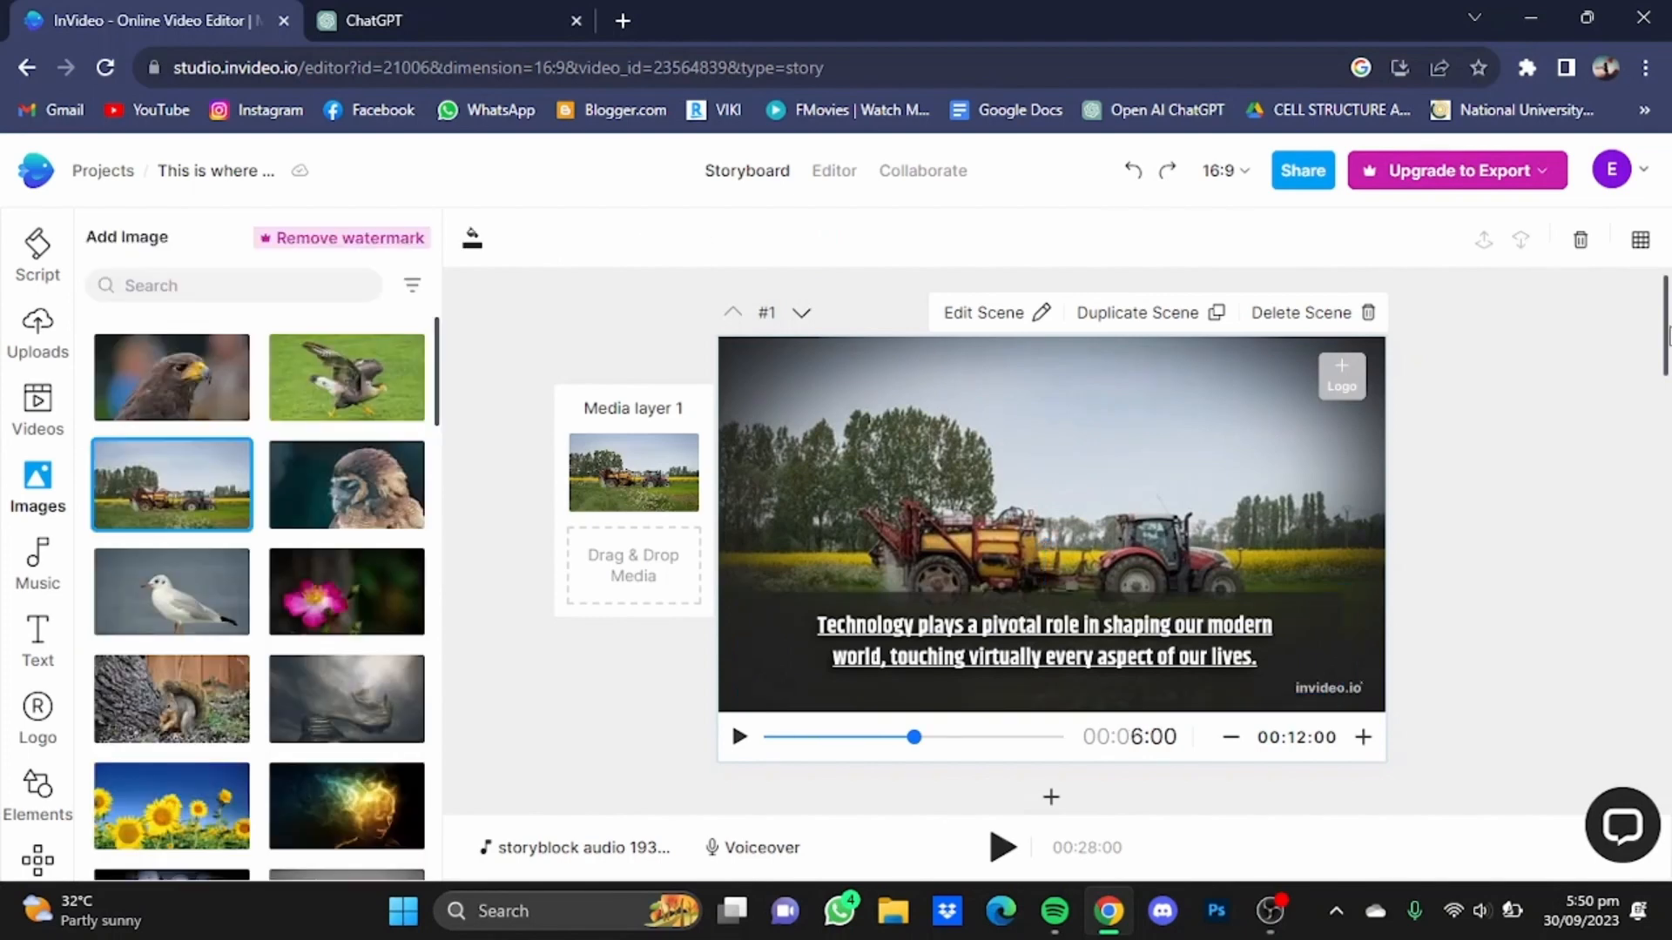
Step: View the background music's volume, fade, ducking and pan settings
{"action": "mouse_move", "coordinate": [1668, 337]}
{"action": "left_mouse_down"}
{"action": "mouse_move", "coordinate": [1665, 448]}
{"action": "mouse_move", "coordinate": [1662, 324]}
{"action": "left_mouse_up"}
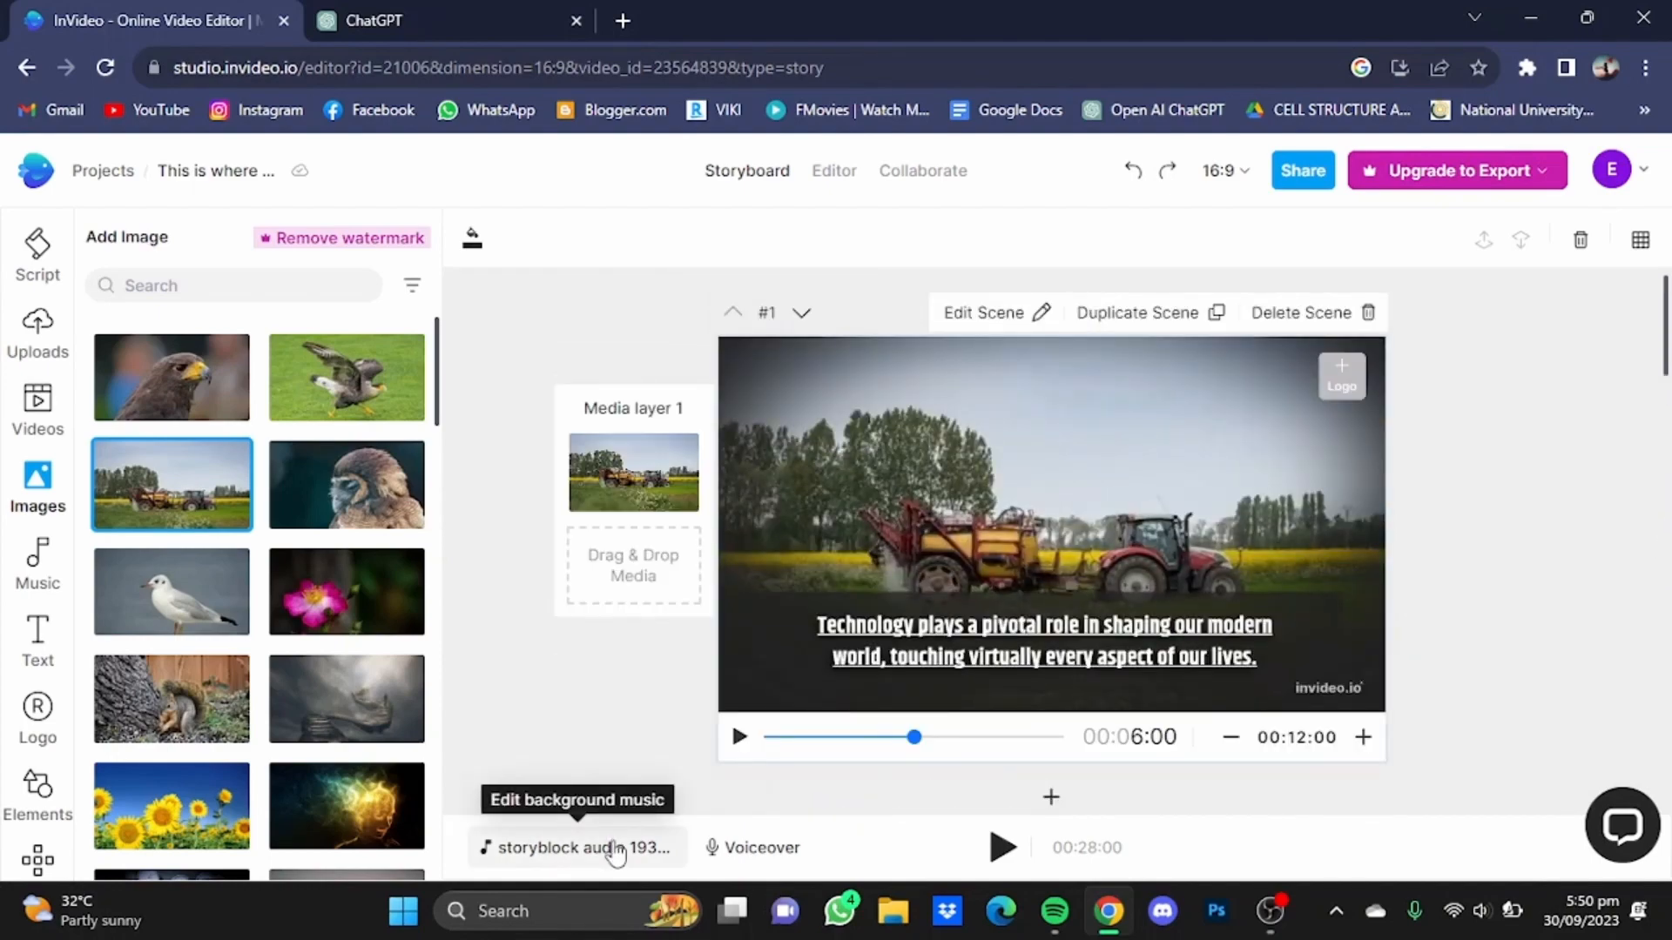
{"action": "left_click", "coordinate": [615, 849]}
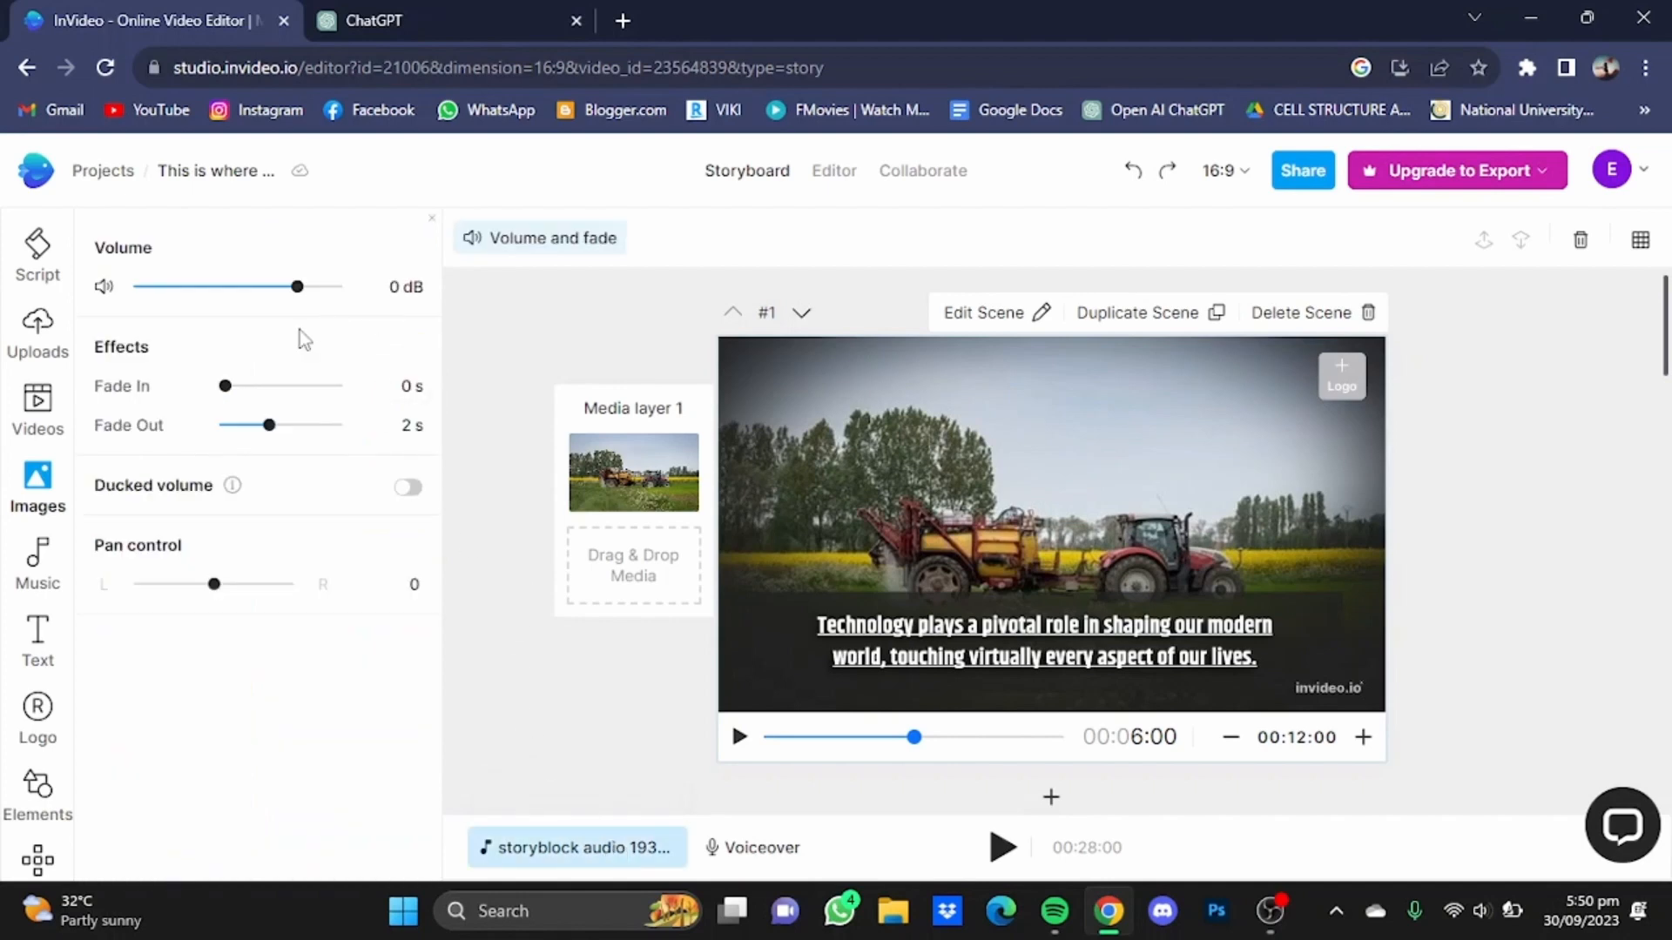
{"action": "mouse_move", "coordinate": [231, 488]}
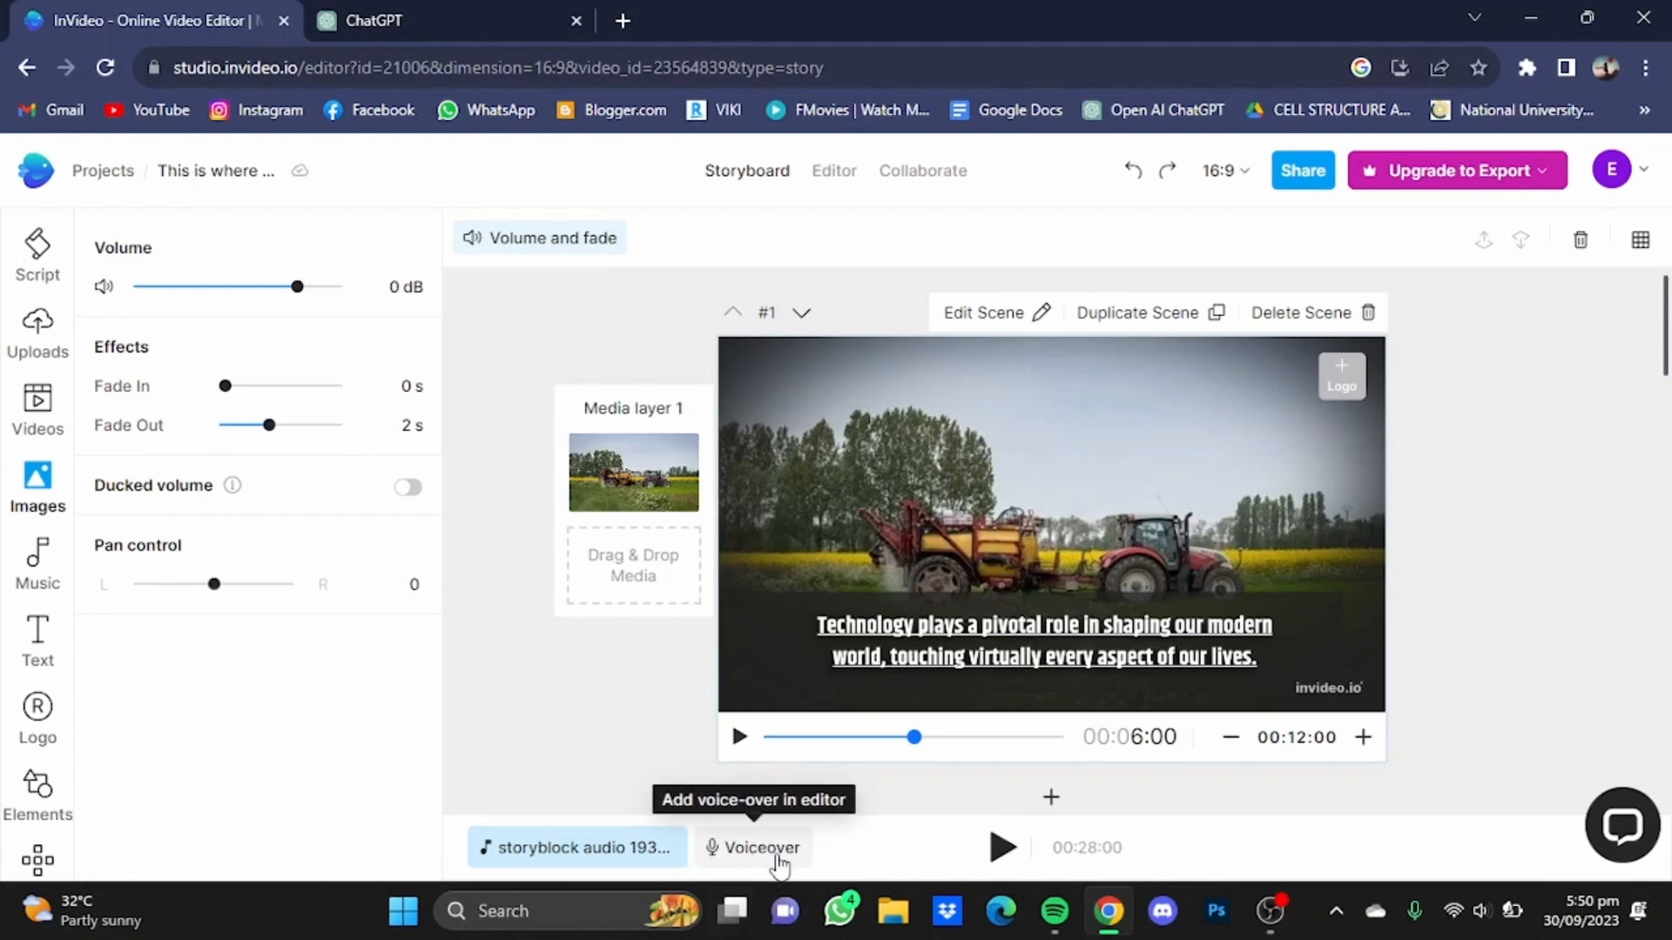
Step: View the voiceover options in the timeline editor and shorten scene 1 to 00:06:09
{"action": "left_click", "coordinate": [759, 847]}
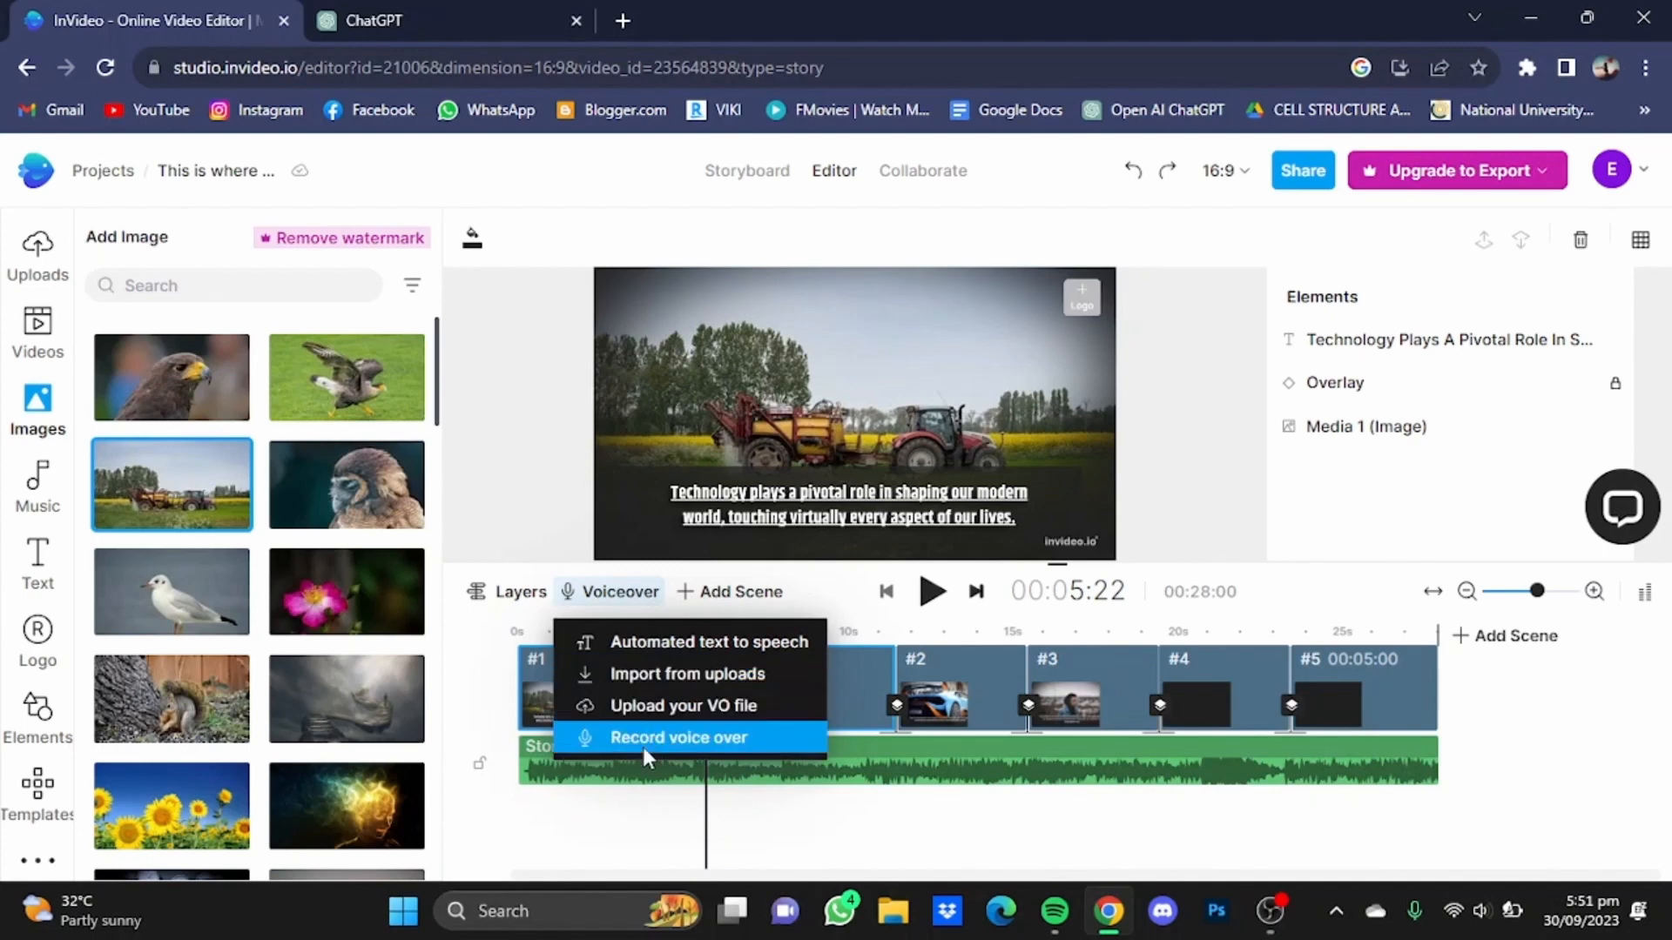
{"action": "left_click", "coordinate": [620, 585]}
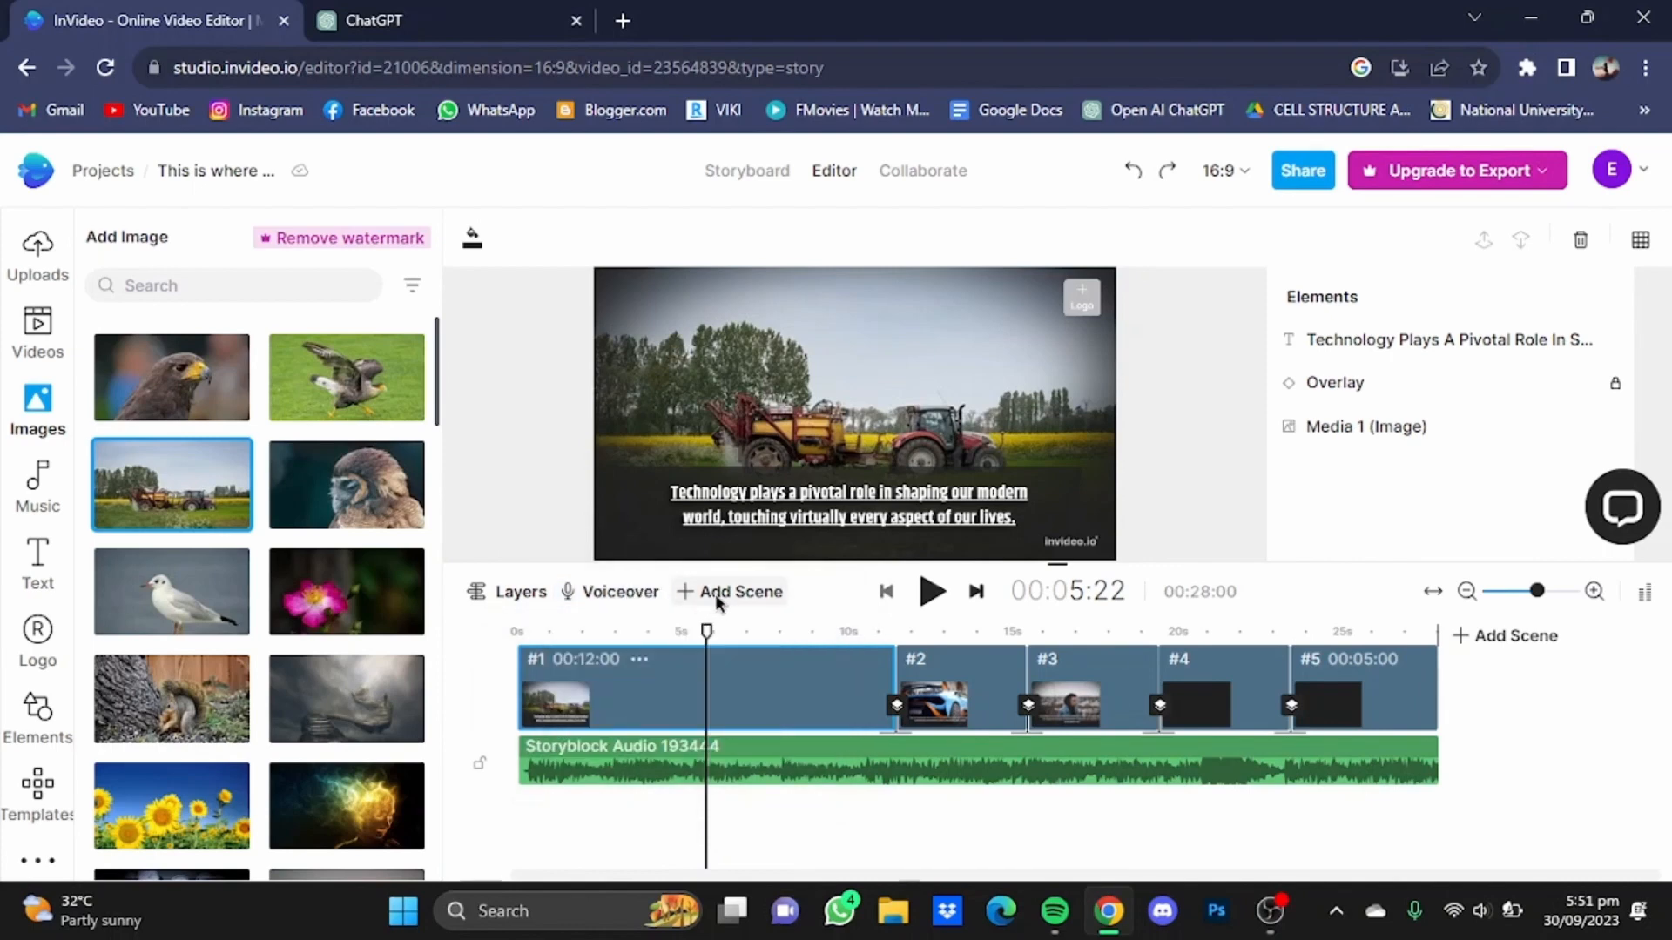
{"action": "left_click_drag", "start_coordinate": [895, 696], "coordinate": [704, 673]}
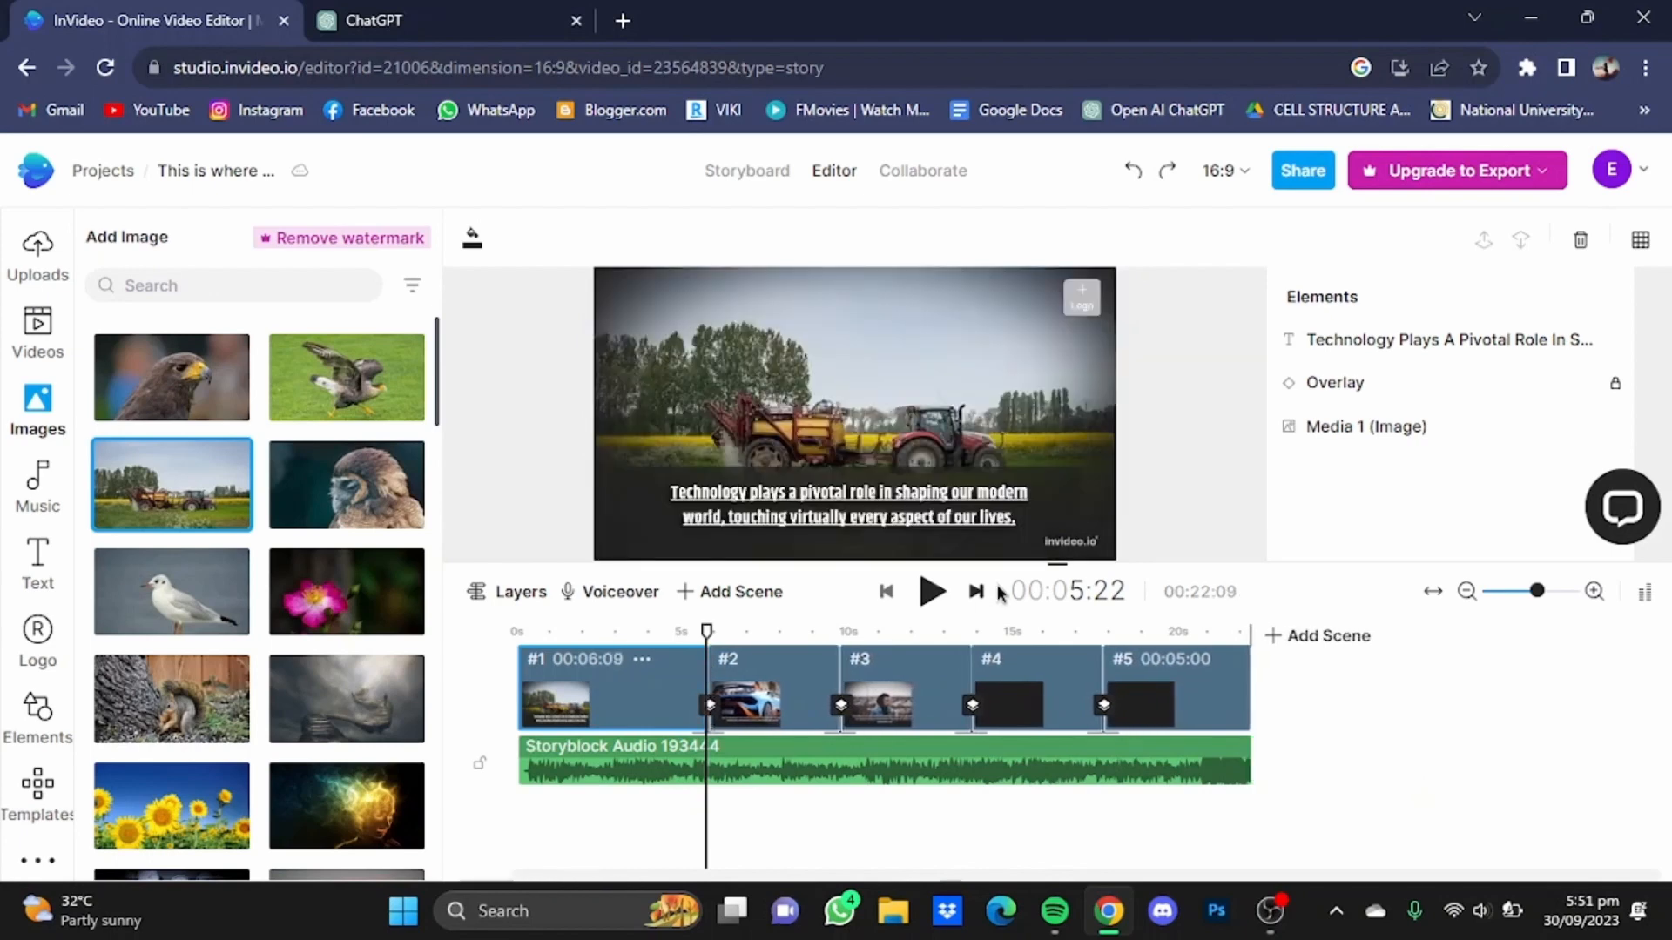